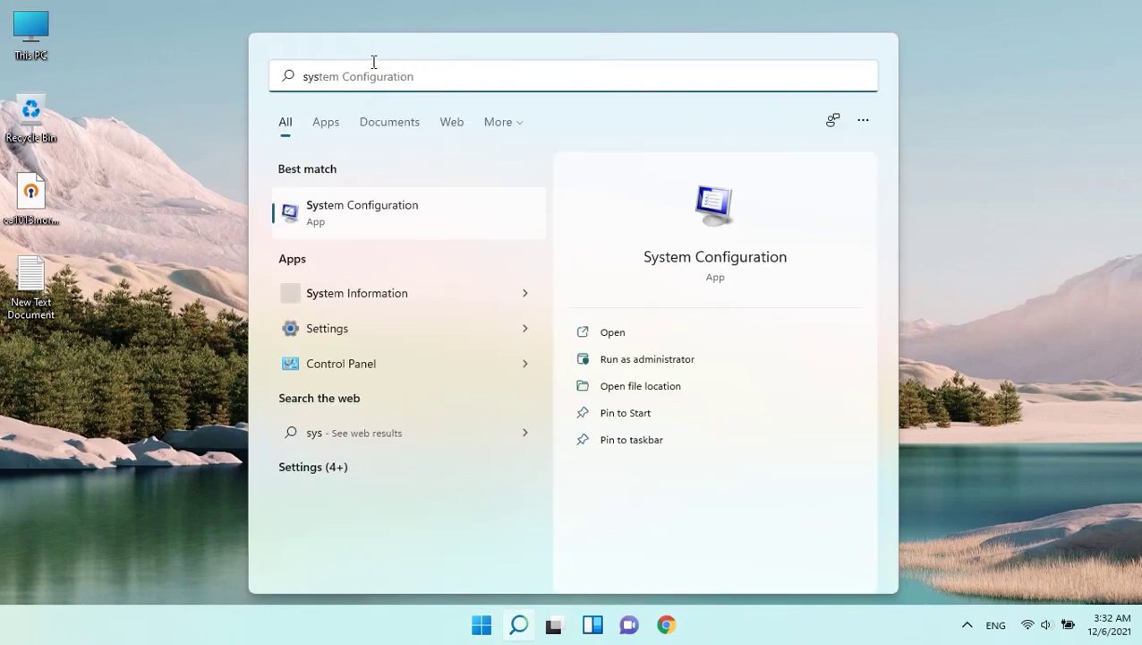
Step: Open System Configuration and hide all Microsoft services in its list of services
{"action": "left_click", "coordinate": [357, 215]}
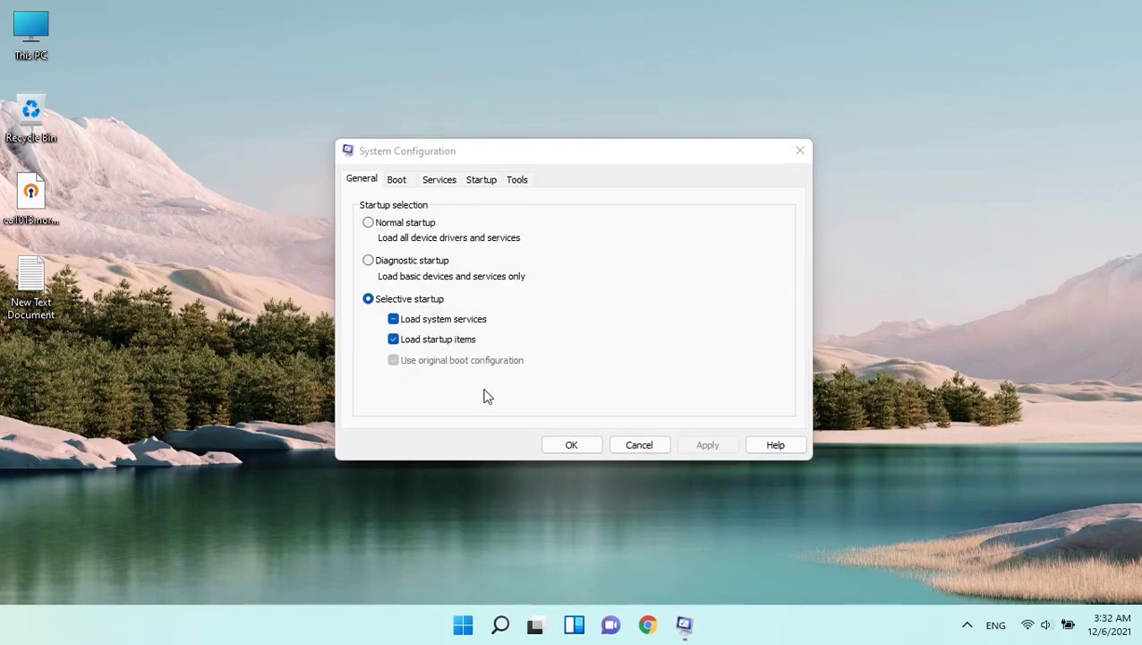
{"action": "left_click", "coordinate": [439, 179]}
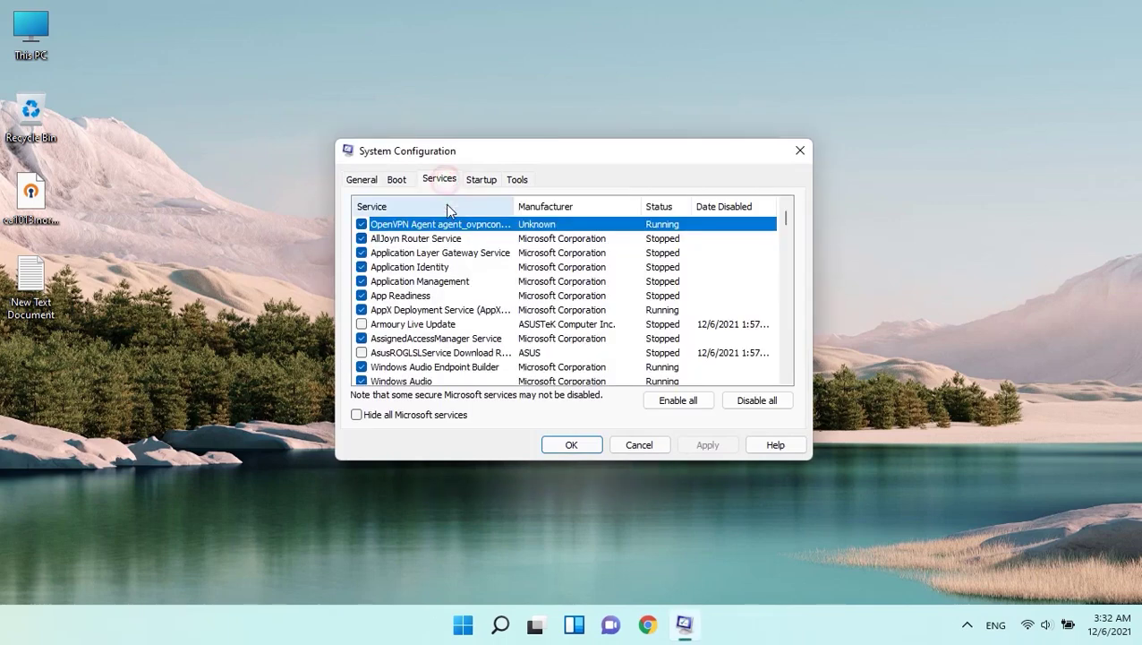
{"action": "left_click", "coordinate": [419, 415]}
{"action": "scroll", "coordinate": [400, 282], "scroll_direction": "down", "scroll_amount": 3}
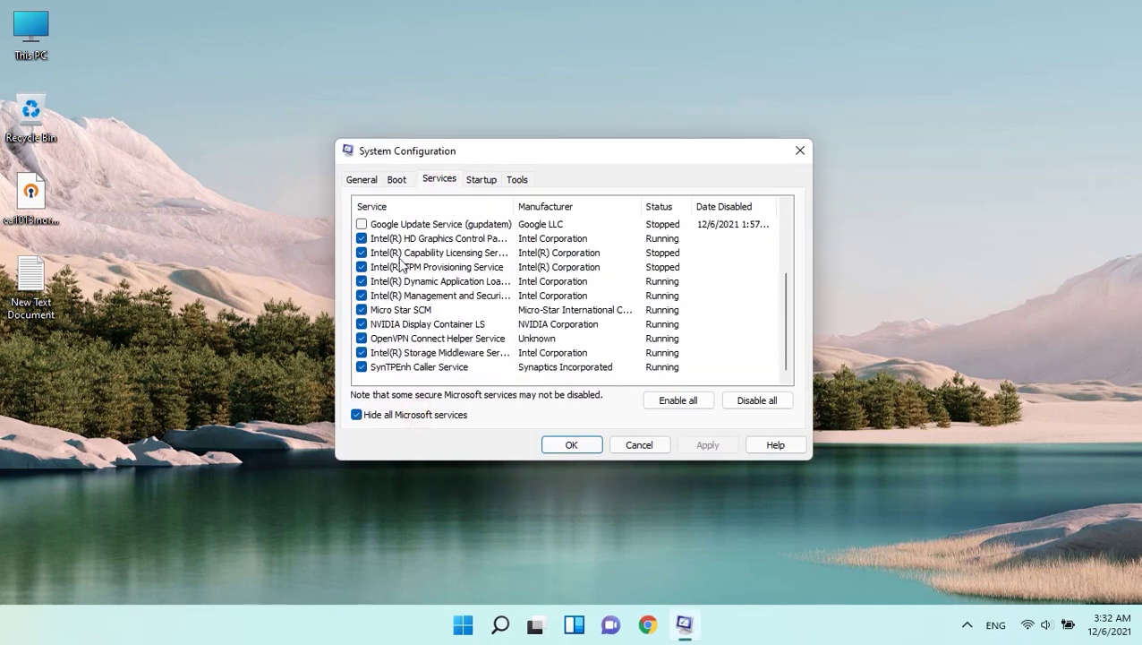
{"action": "scroll", "coordinate": [398, 284], "scroll_direction": "up", "scroll_amount": 3}
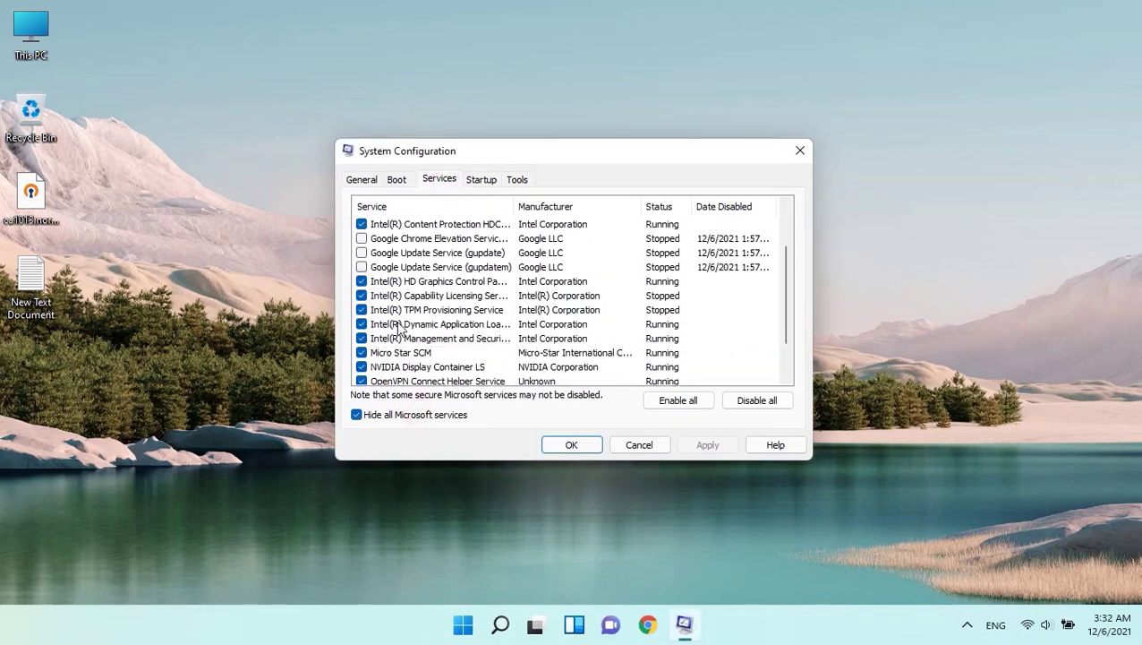
Step: Toggle the Google Update Service (gupdate) entry, apply the service selection and exit System Configuration without restarting
{"action": "left_click", "coordinate": [380, 254]}
{"action": "left_click", "coordinate": [362, 253]}
{"action": "left_click", "coordinate": [707, 445]}
{"action": "left_click", "coordinate": [584, 442]}
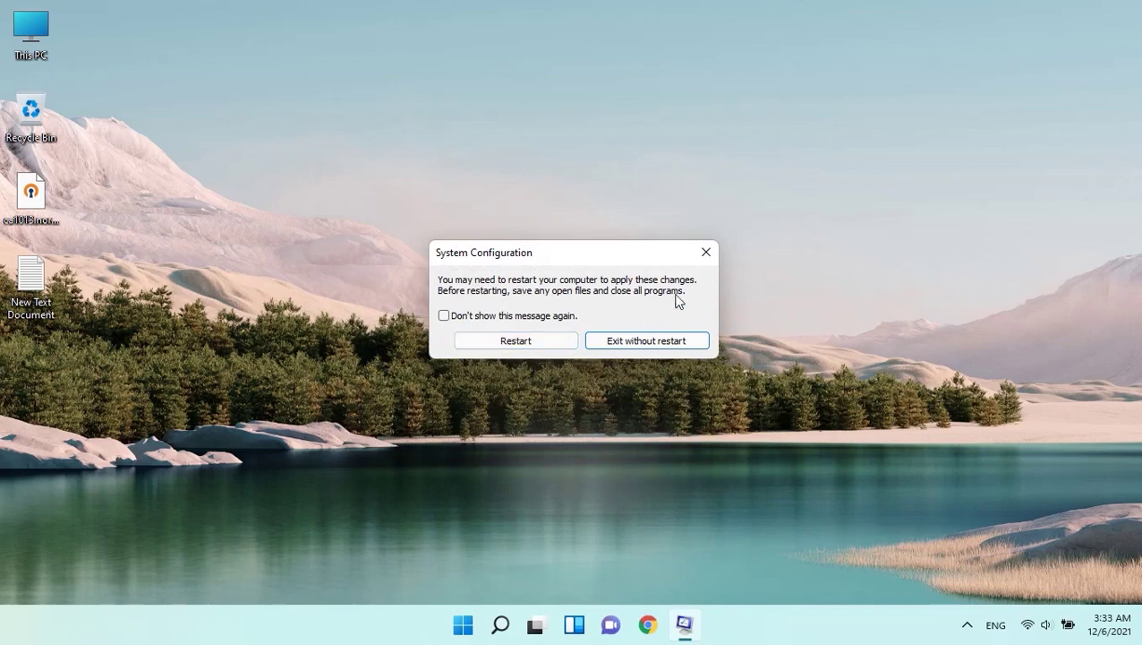
{"action": "left_click", "coordinate": [706, 253]}
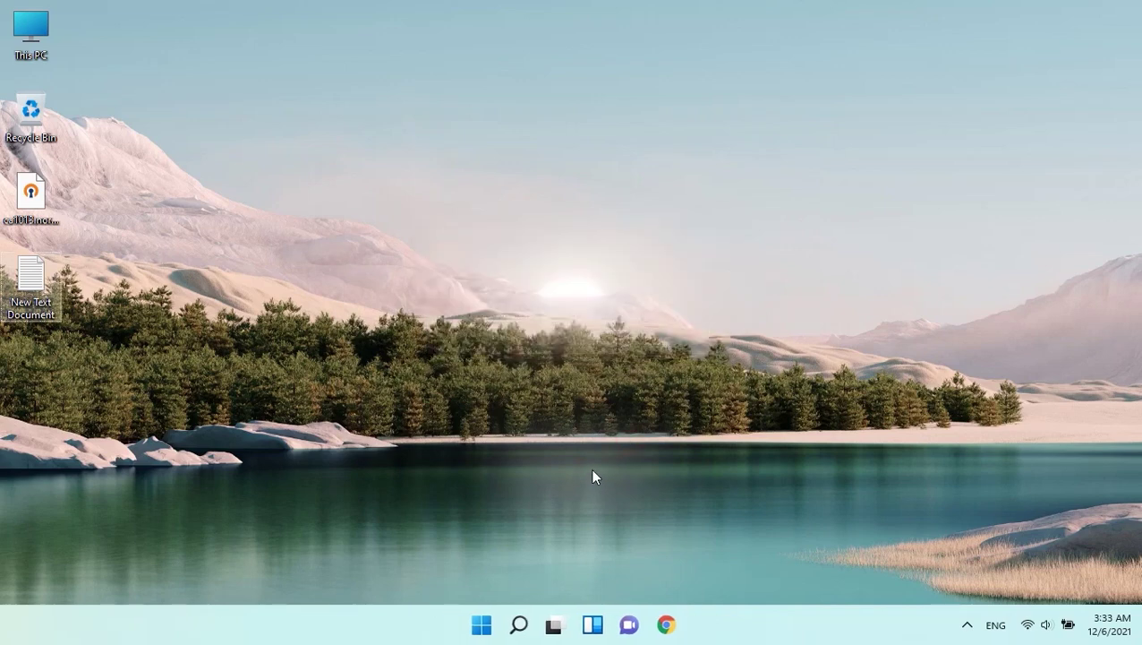
{"action": "left_click", "coordinate": [476, 627]}
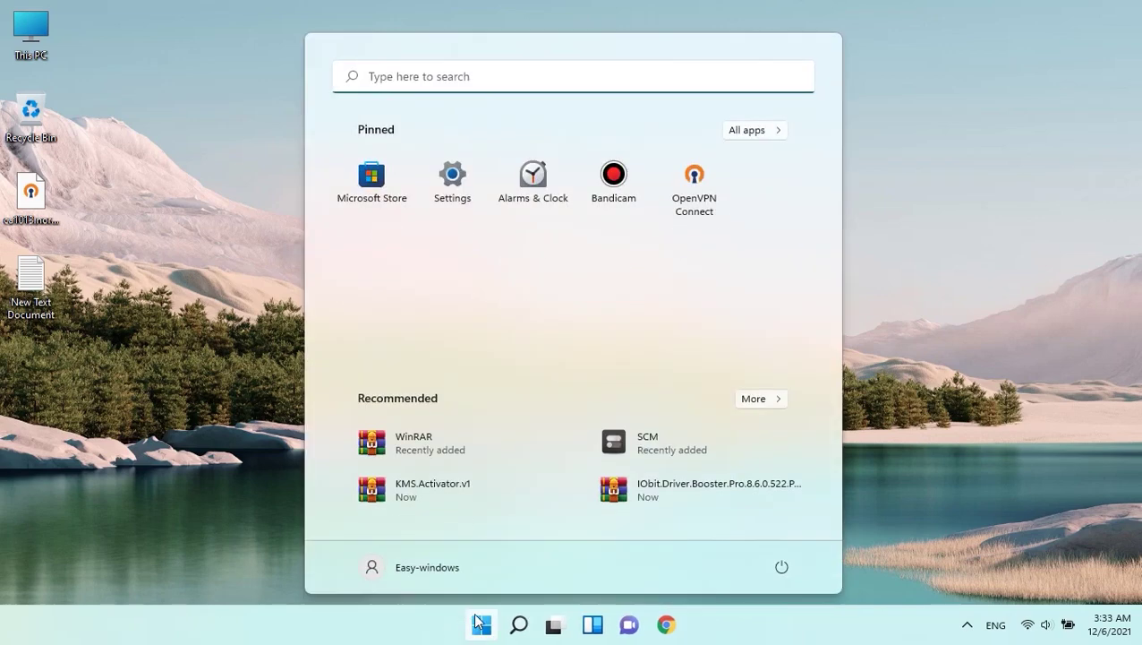
{"action": "left_click", "coordinate": [355, 638]}
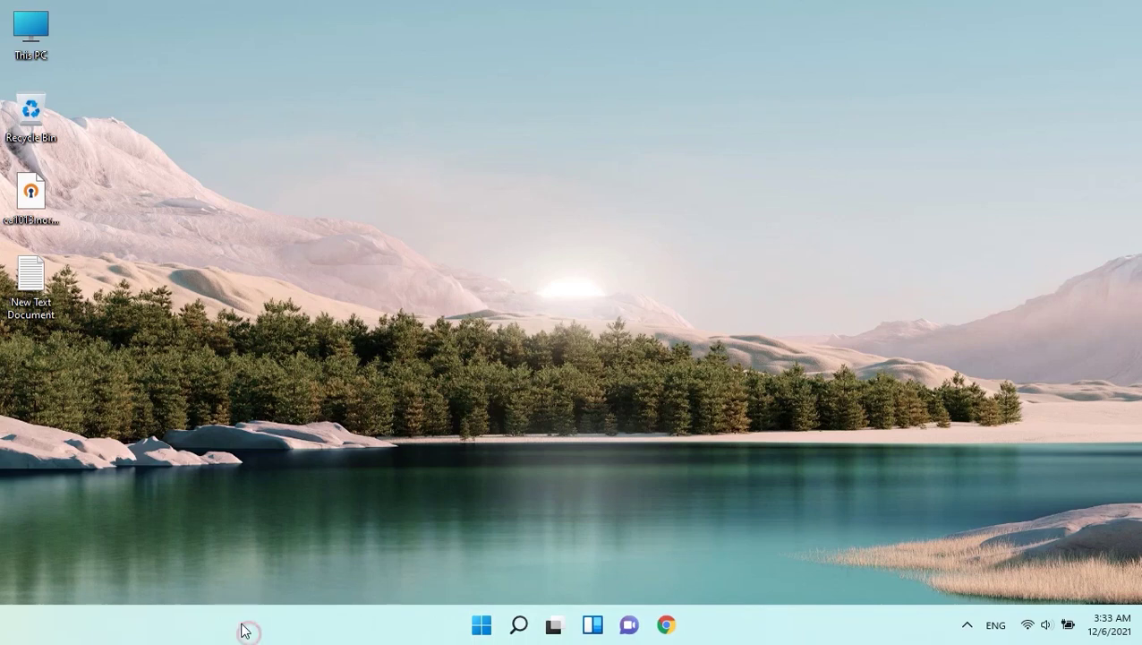
Step: Review the startup apps in Task Manager, including the options for the Cortana entry, and close Task Manager
{"action": "key", "text": "ctrl+shift+Escape"}
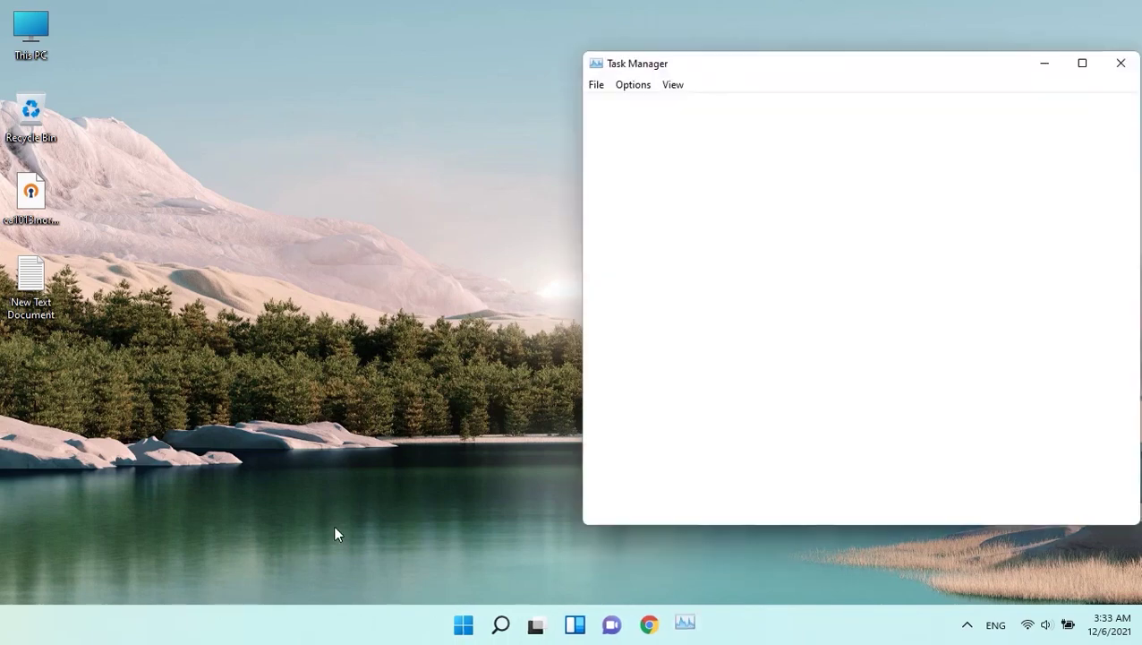
{"action": "left_click", "coordinate": [788, 106]}
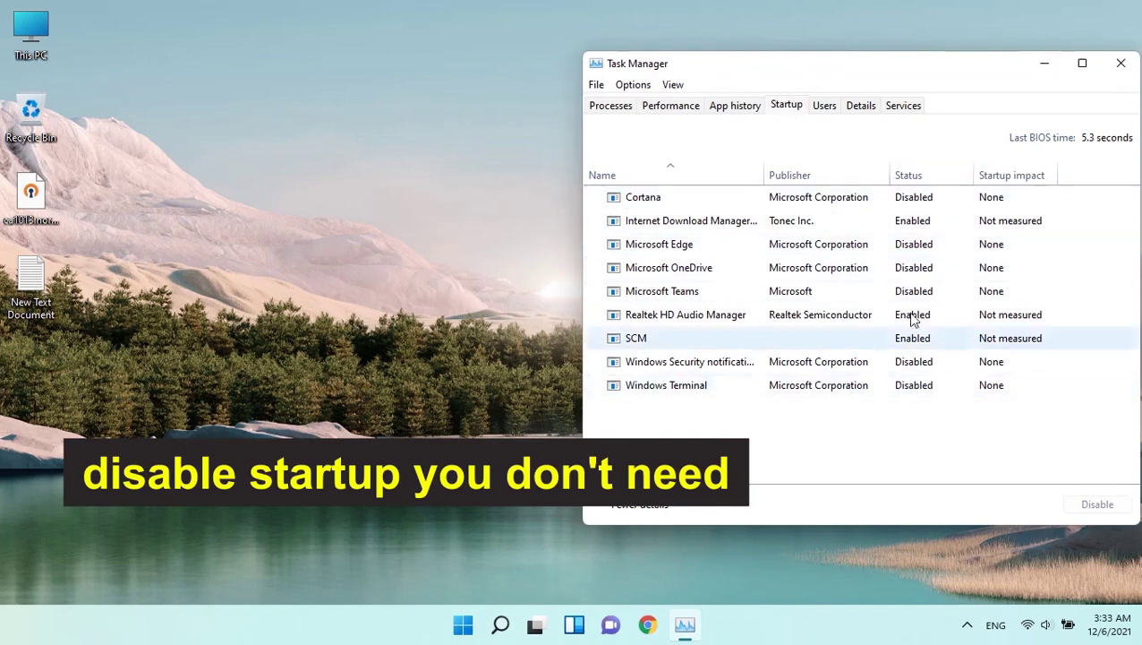
{"action": "left_click", "coordinate": [910, 195]}
{"action": "right_click", "coordinate": [926, 197]}
{"action": "left_click", "coordinate": [872, 220]}
{"action": "right_click", "coordinate": [890, 223]}
{"action": "left_click", "coordinate": [913, 201]}
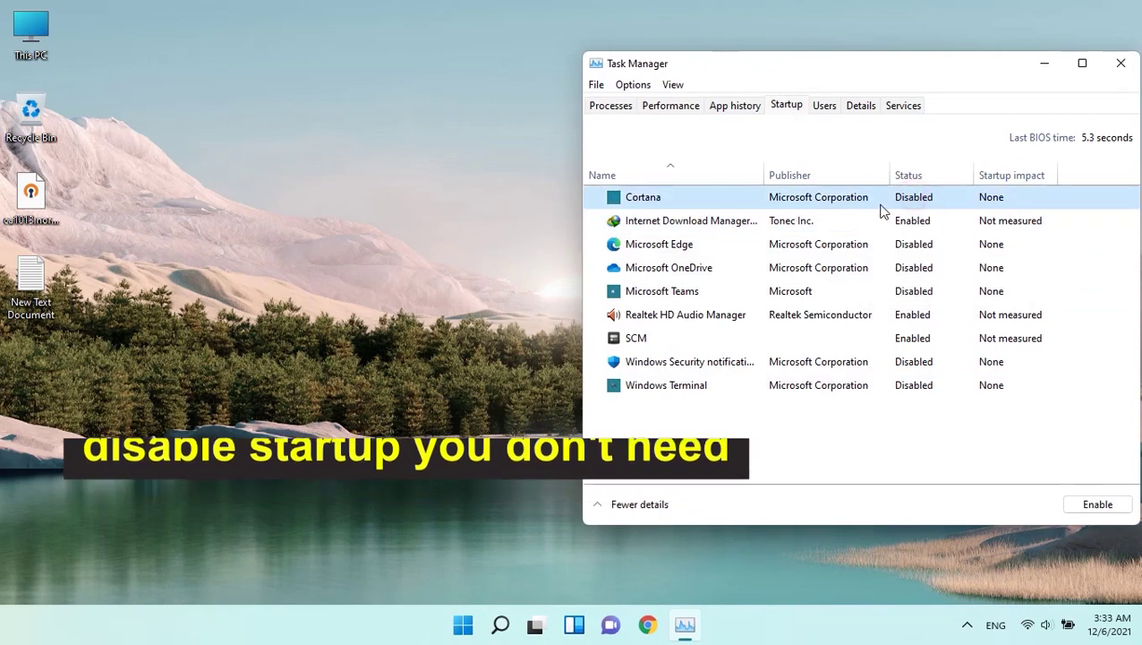
{"action": "left_click", "coordinate": [1119, 64]}
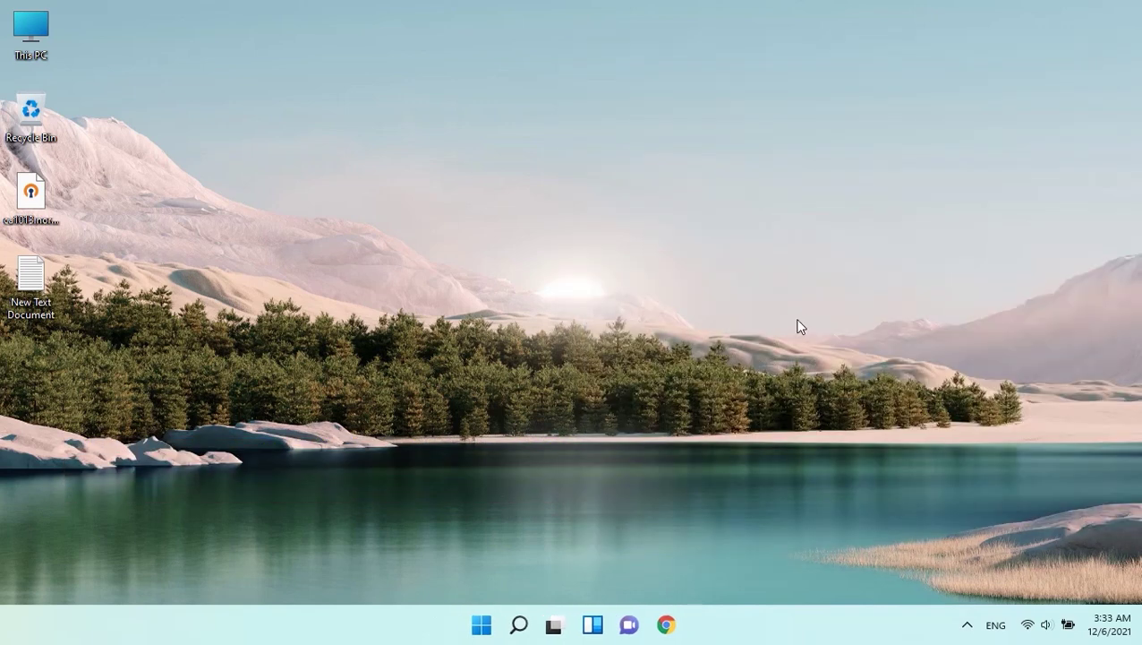
Step: Open the Startup apps page in Windows Settings, sort it by Startup impact and review the listed apps
{"action": "left_click", "coordinate": [481, 626]}
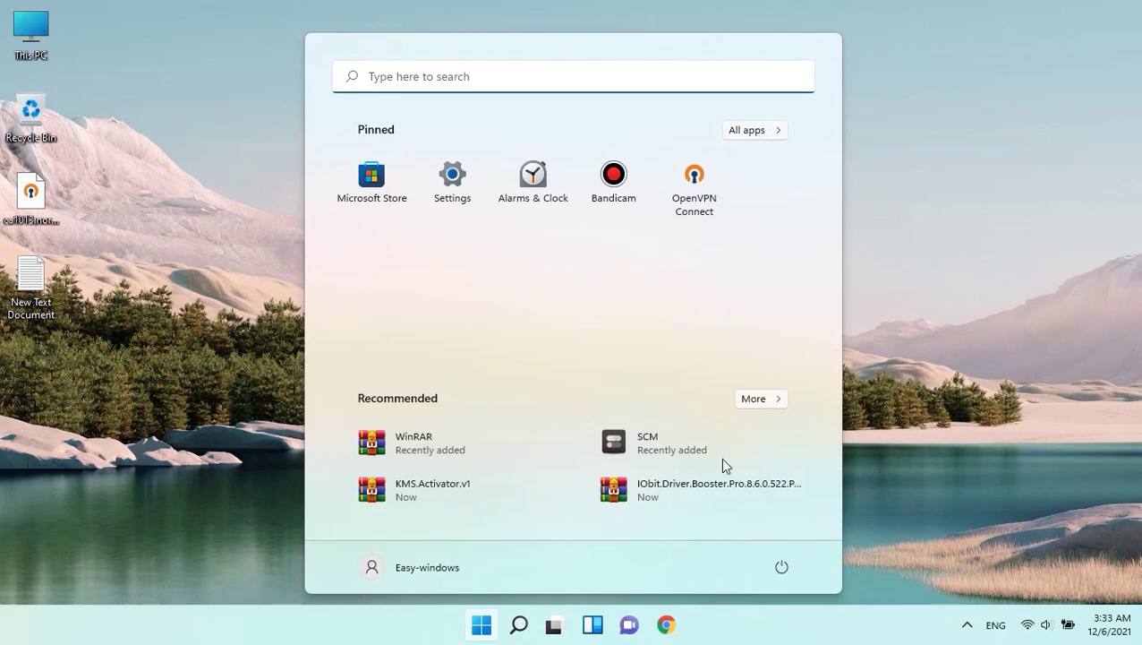
{"action": "left_click", "coordinate": [454, 197]}
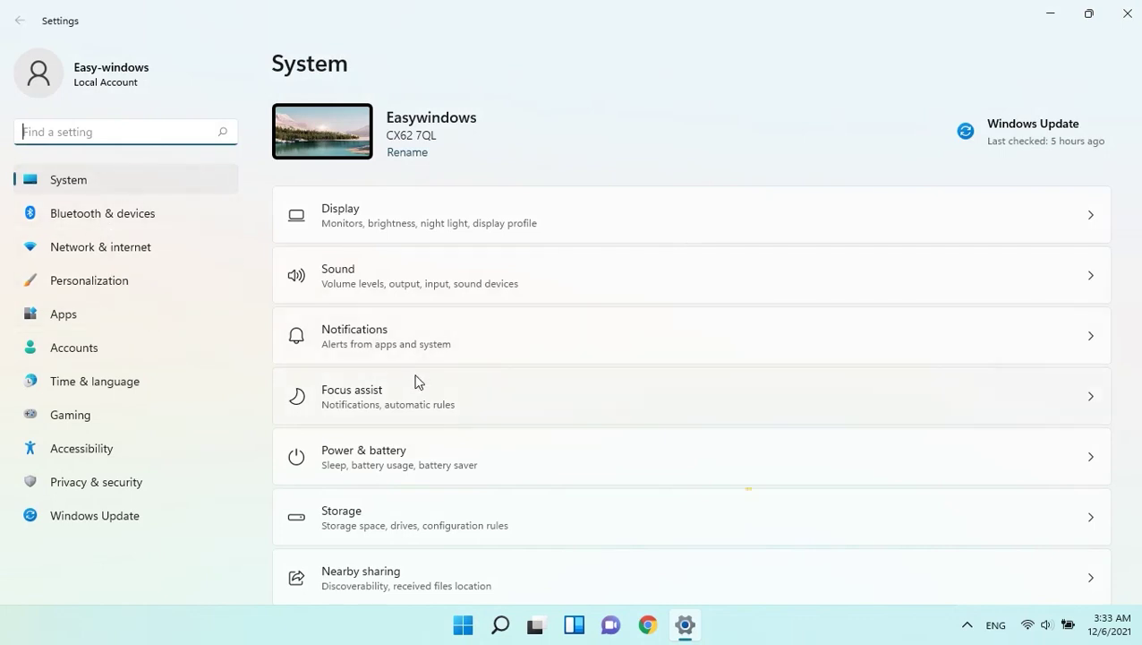
{"action": "left_click", "coordinate": [105, 317]}
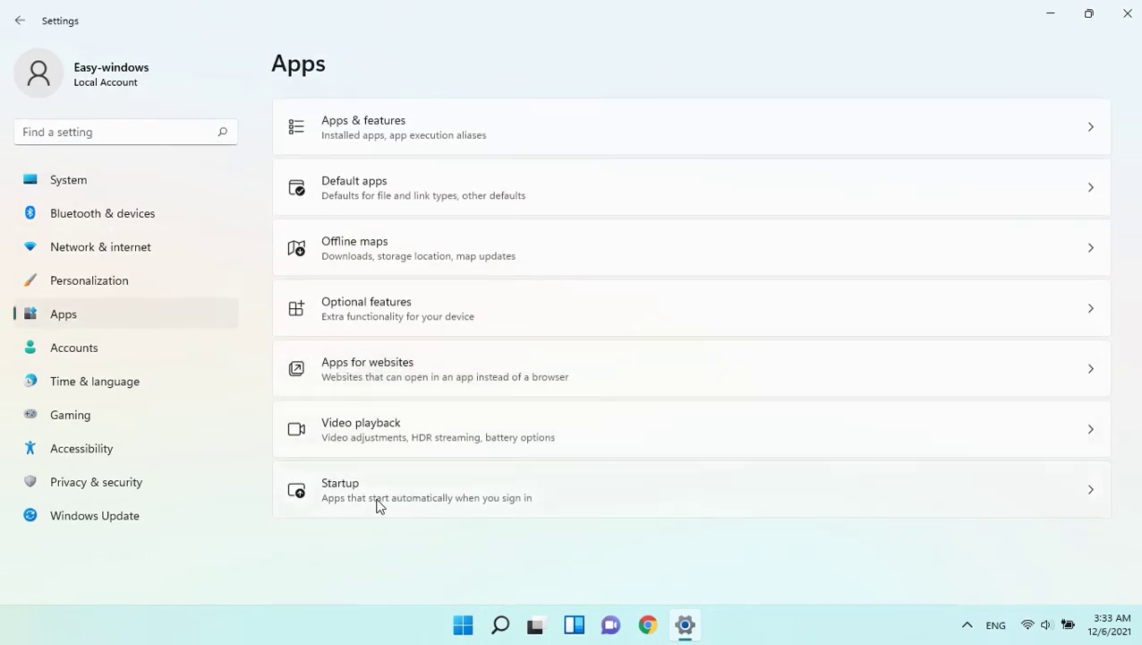
{"action": "left_click", "coordinate": [321, 502]}
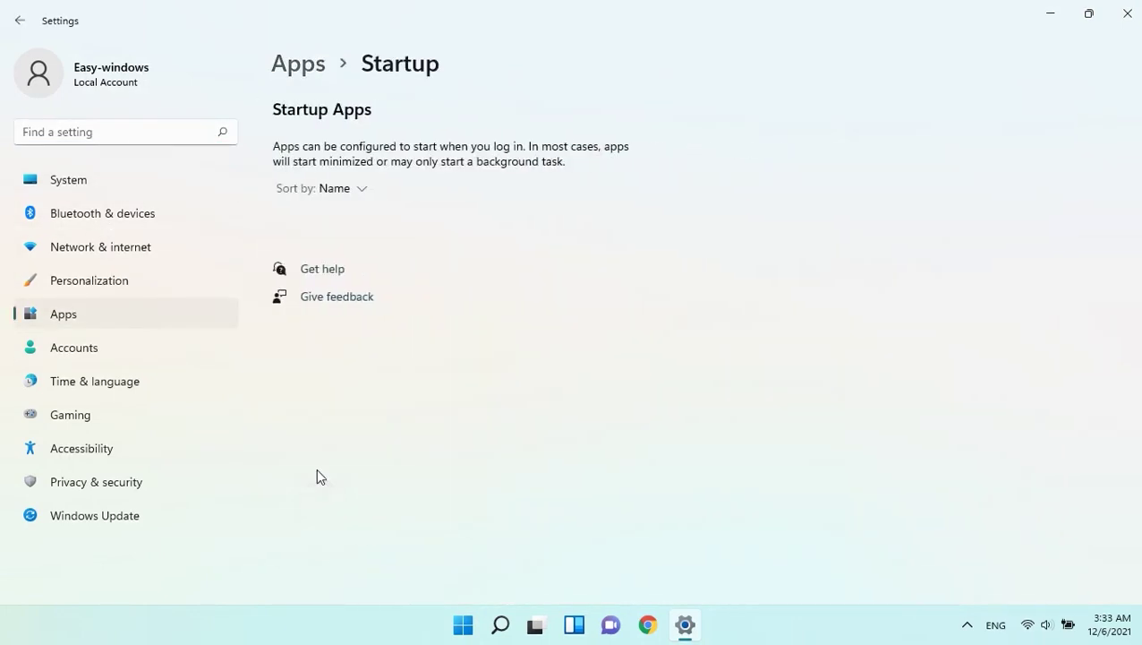
{"action": "left_click", "coordinate": [354, 186]}
{"action": "left_click", "coordinate": [332, 273]}
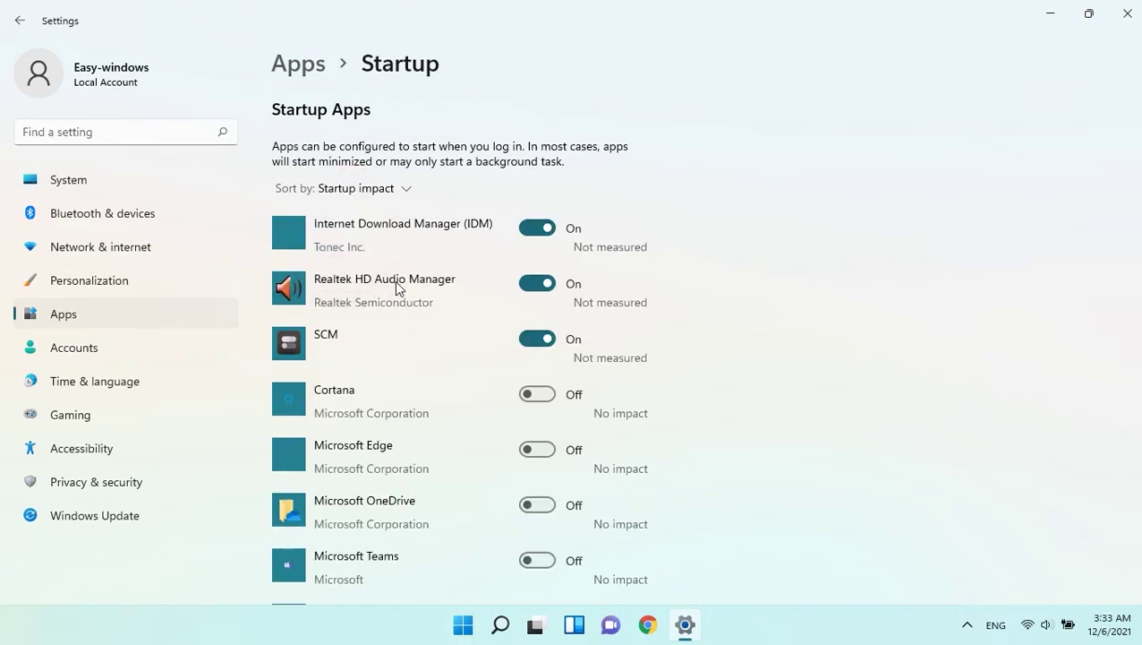
{"action": "scroll", "coordinate": [534, 438], "scroll_direction": "down", "scroll_amount": 3}
{"action": "scroll", "coordinate": [532, 385], "scroll_direction": "up", "scroll_amount": 3}
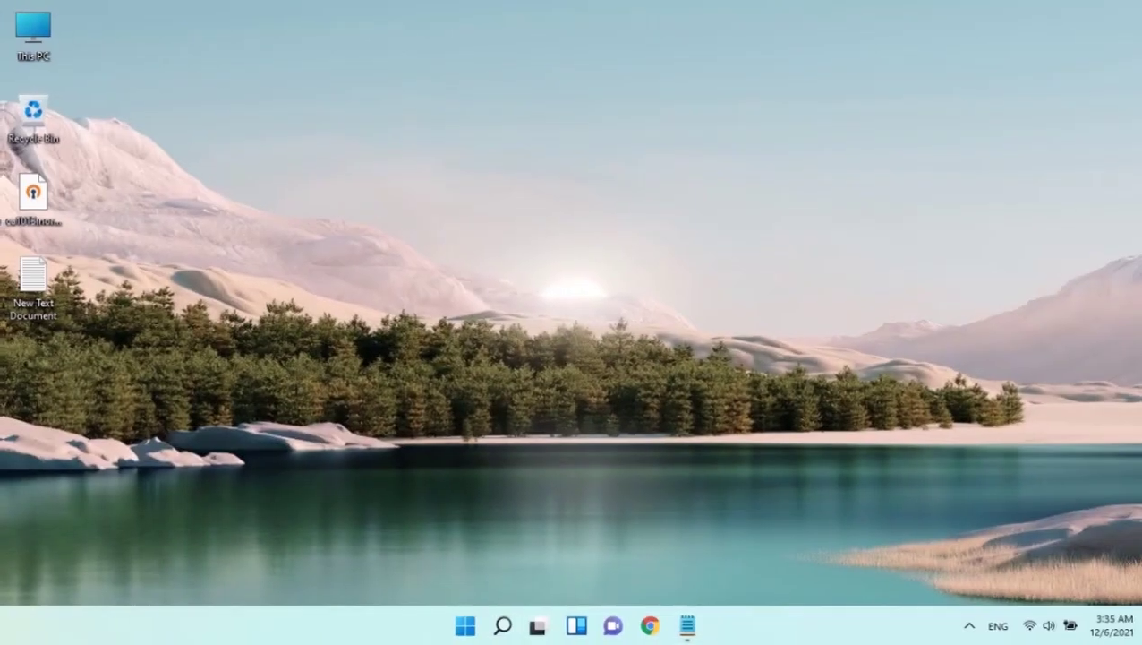
Step: Check which background apps are running among the hidden system tray icons
{"action": "left_click", "coordinate": [969, 626]}
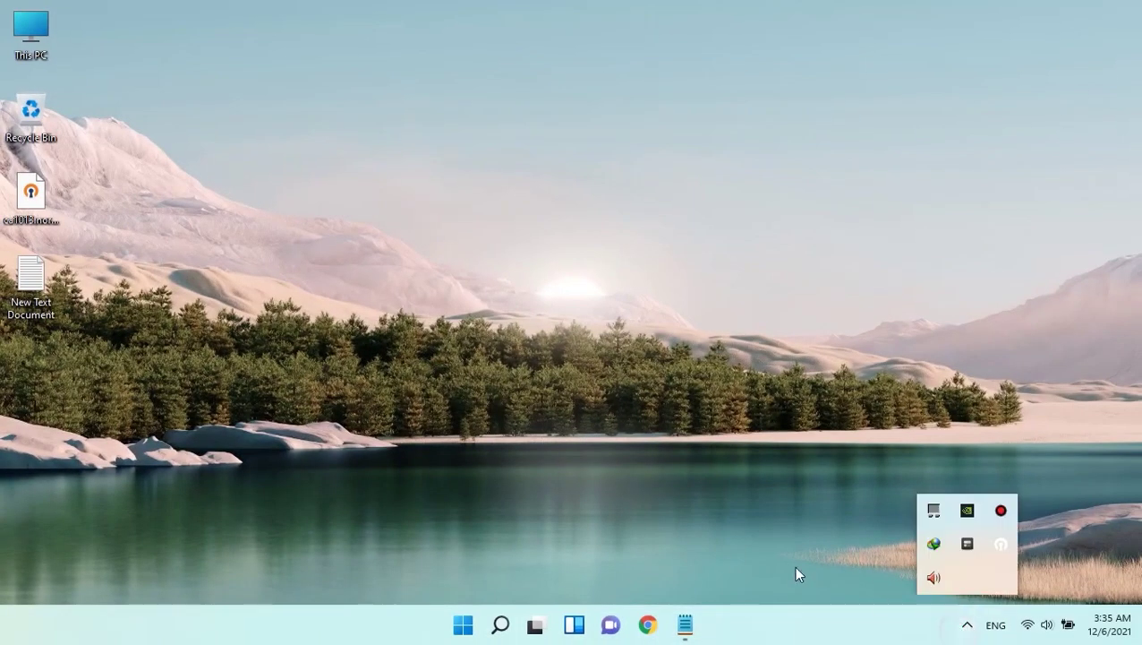
{"action": "left_click", "coordinate": [798, 573]}
Step: Set the power mode to Best performance in the Power & battery settings and close Settings
{"action": "left_click", "coordinate": [463, 625]}
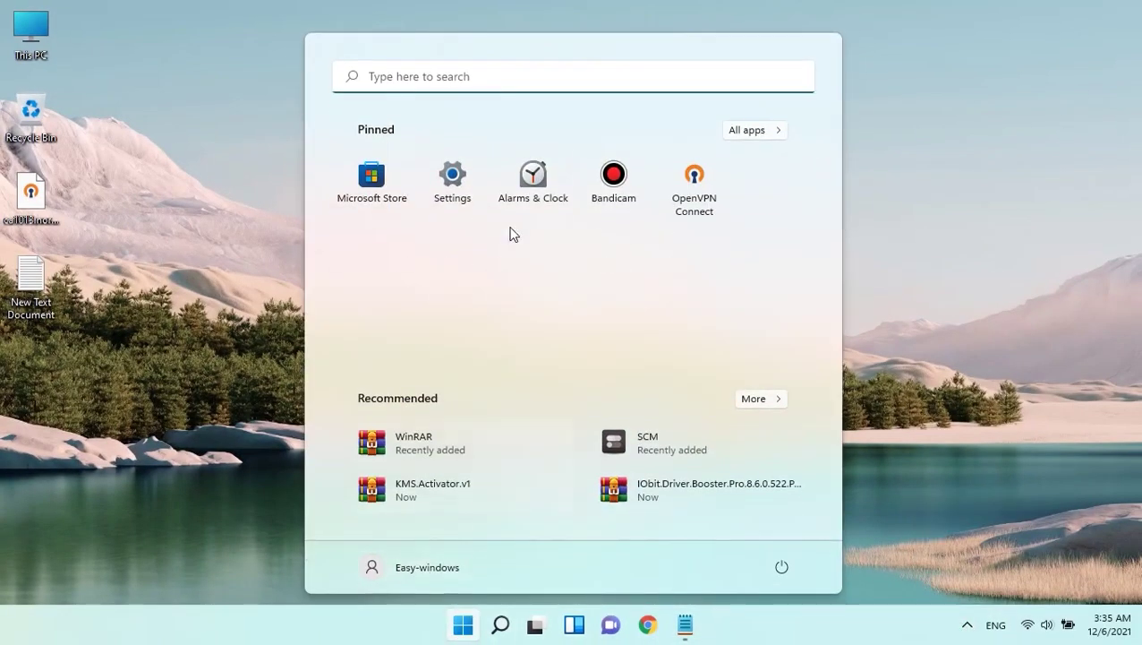
{"action": "left_click", "coordinate": [457, 193]}
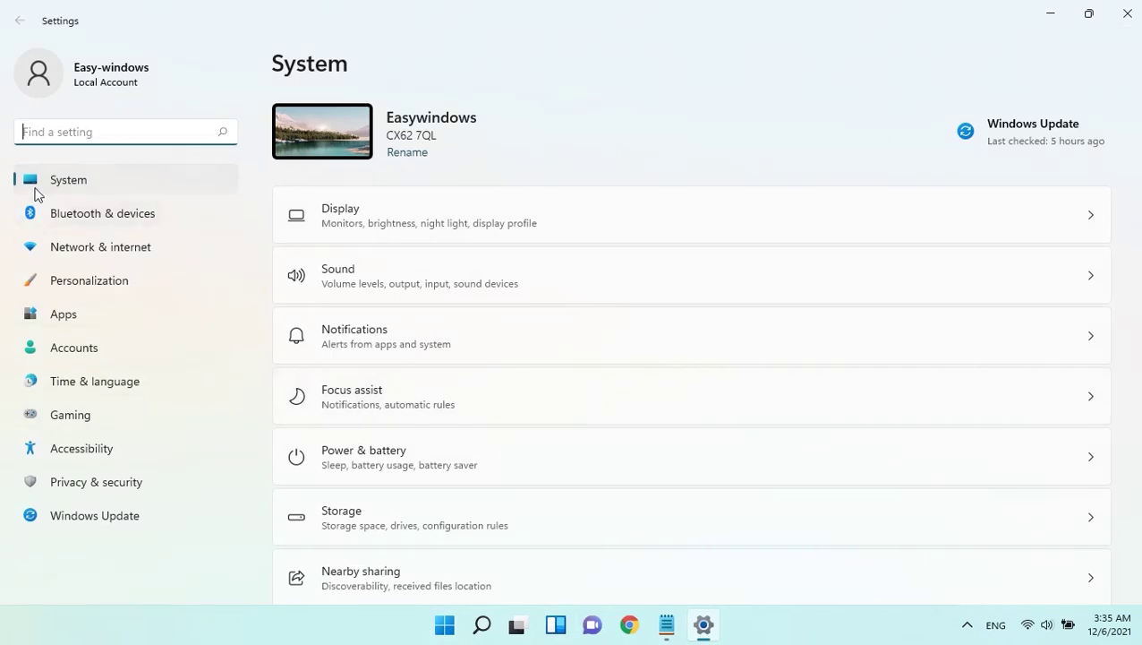
{"action": "left_click", "coordinate": [361, 457]}
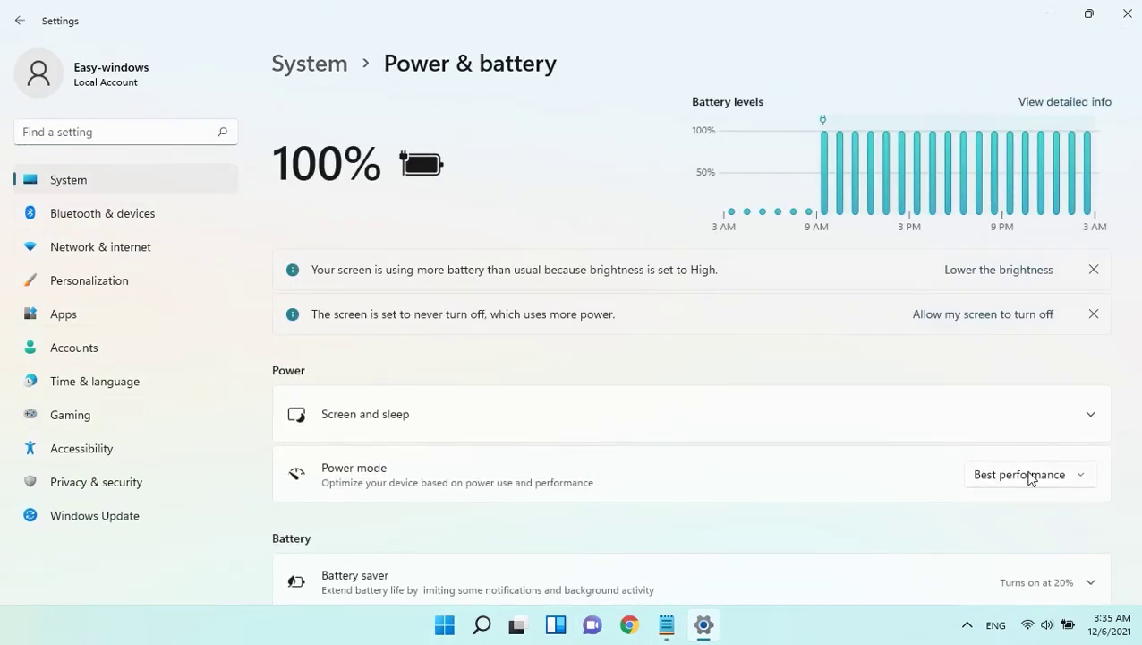
{"action": "left_click", "coordinate": [1029, 479]}
{"action": "left_click", "coordinate": [1012, 475]}
{"action": "left_click", "coordinate": [1004, 478]}
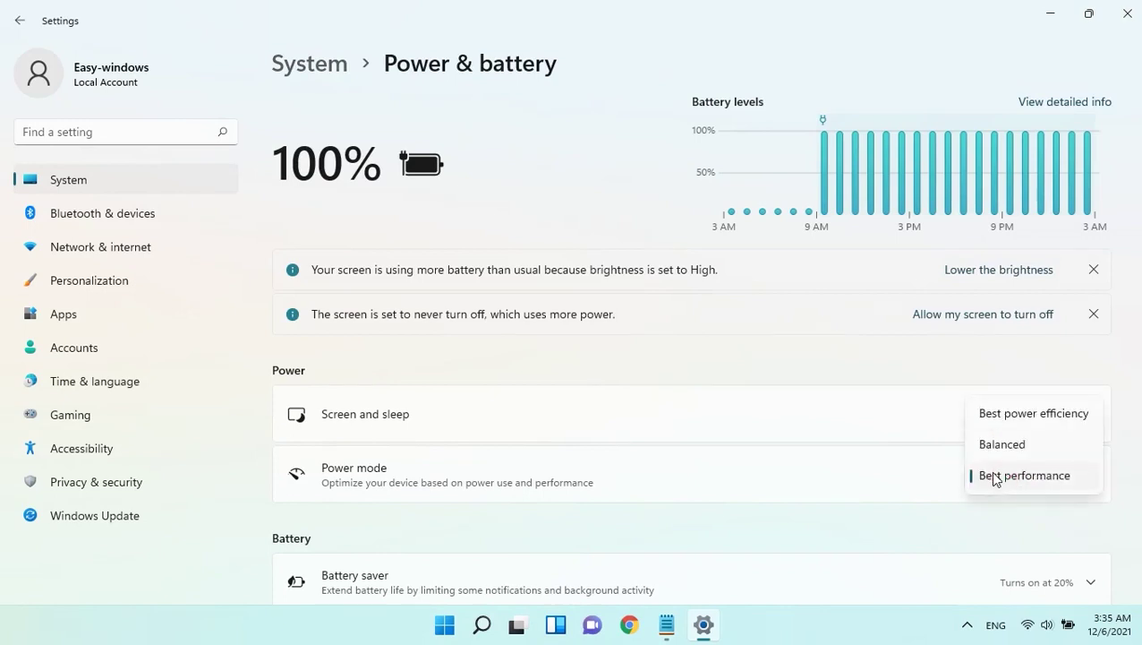
{"action": "left_click", "coordinate": [993, 474]}
{"action": "left_click", "coordinate": [1127, 13]}
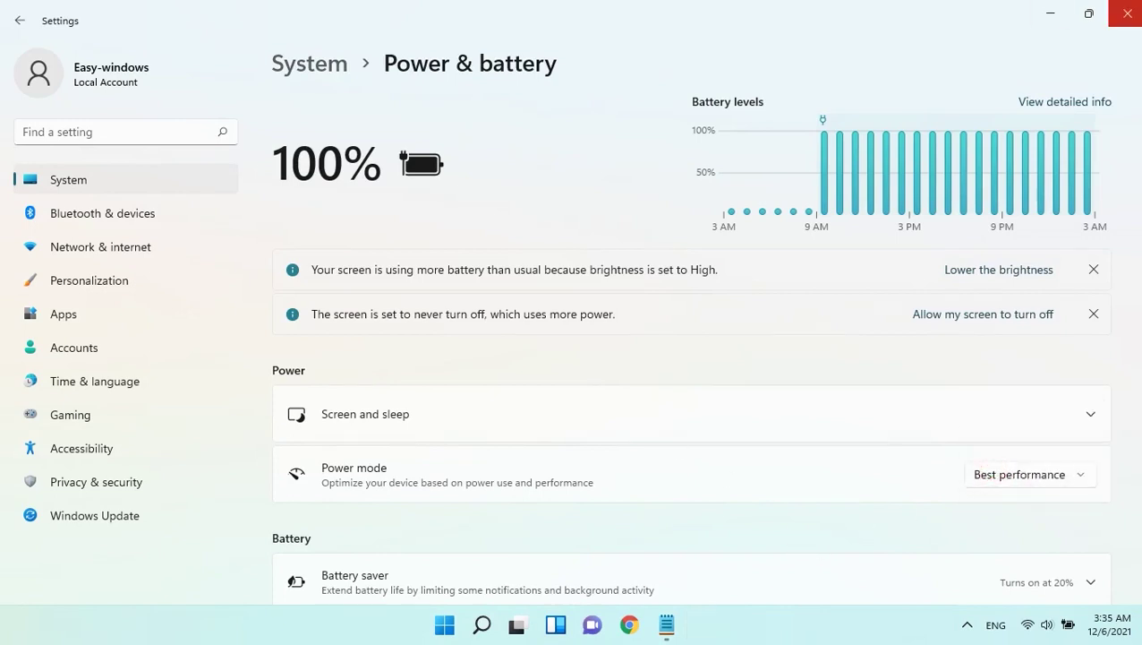
Step: Search for Control Panel with "con" and open Power Options under System and Security
{"action": "left_click", "coordinate": [460, 629]}
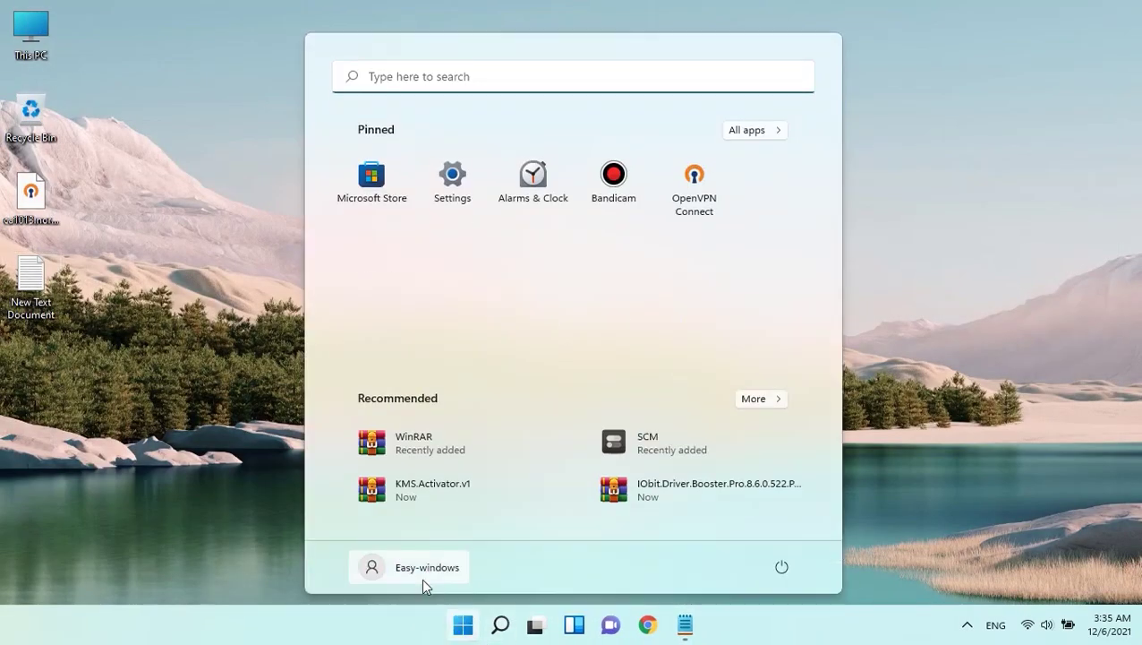
{"action": "type", "text": "con"}
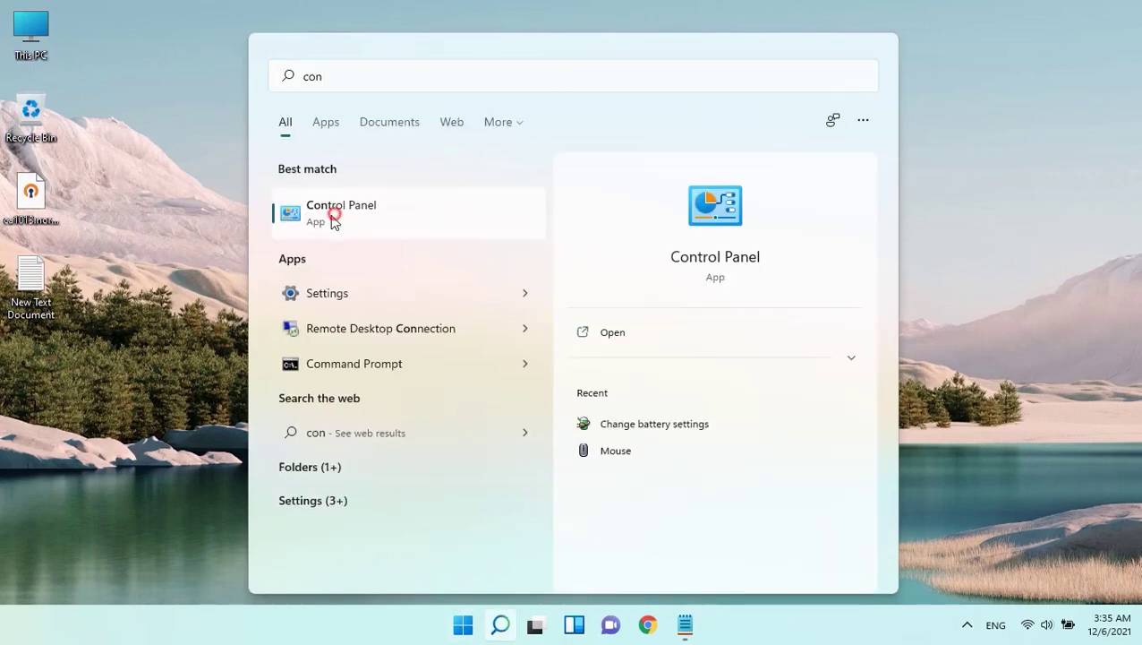
{"action": "left_click", "coordinate": [312, 215]}
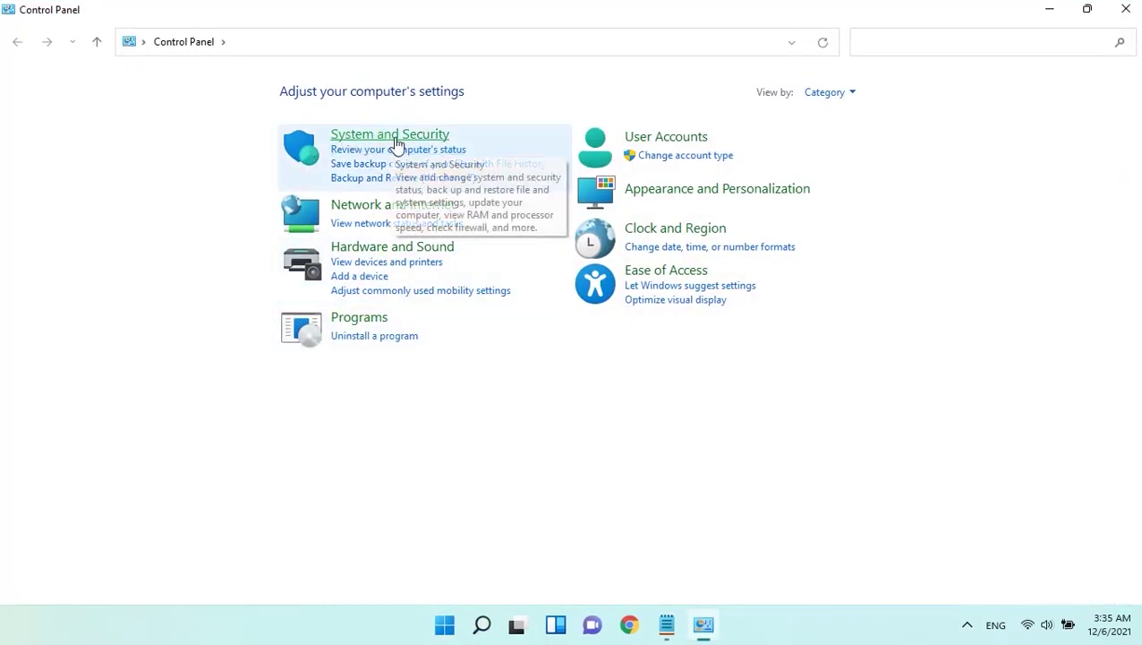
{"action": "left_click", "coordinate": [385, 136]}
{"action": "left_click", "coordinate": [287, 242]}
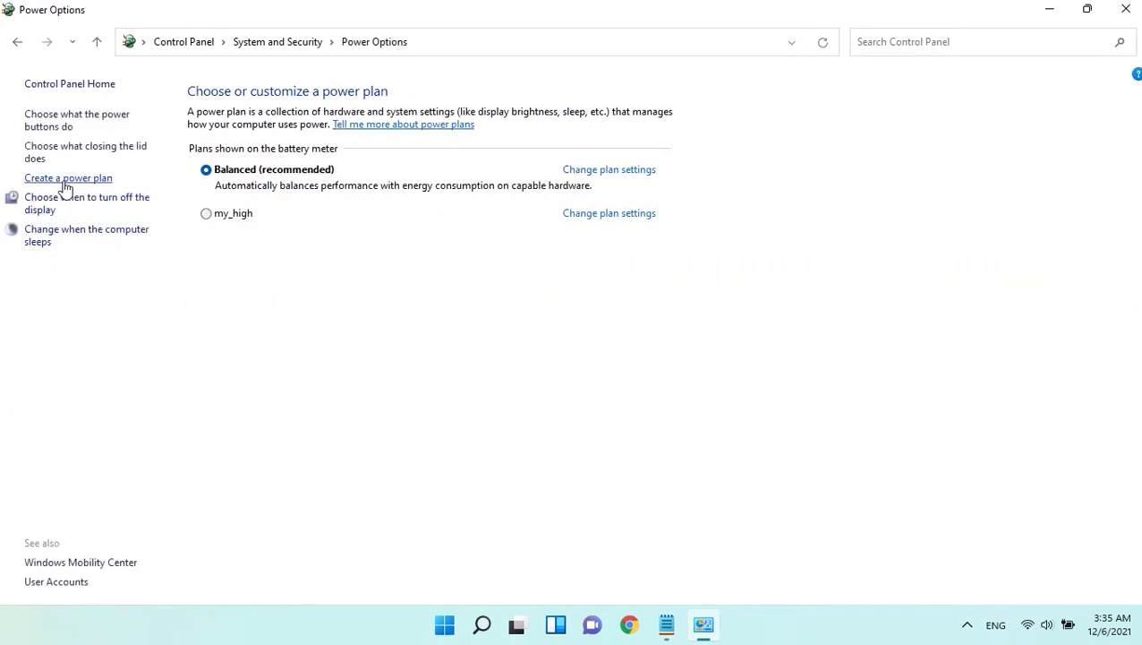
{"action": "left_click", "coordinate": [71, 179]}
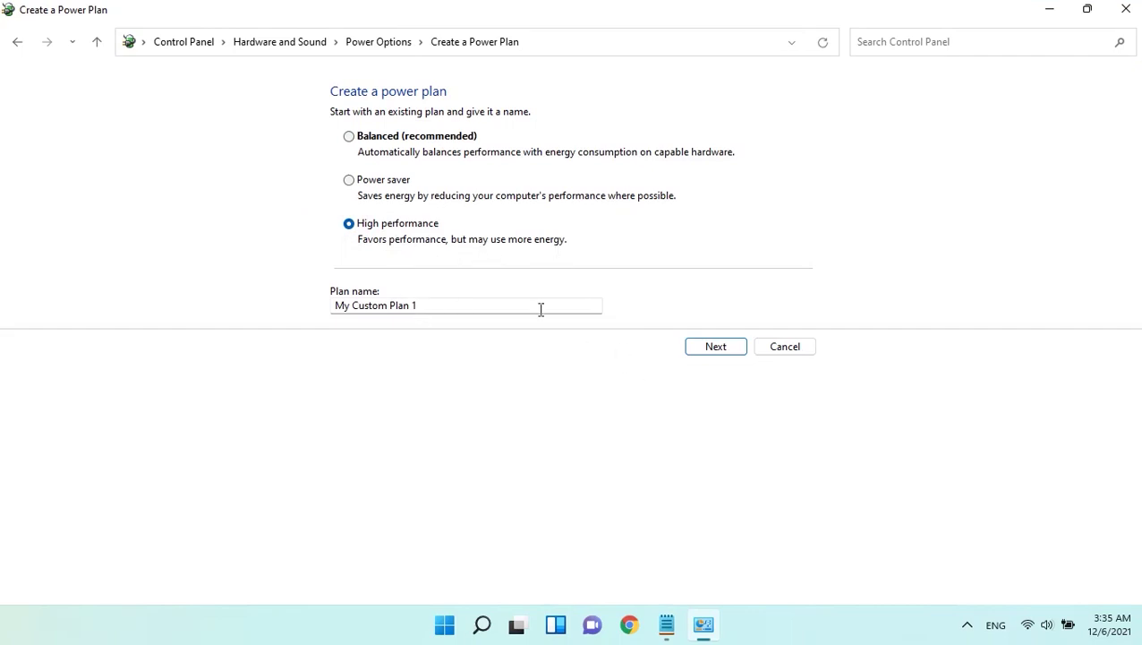
{"action": "left_click", "coordinate": [711, 347]}
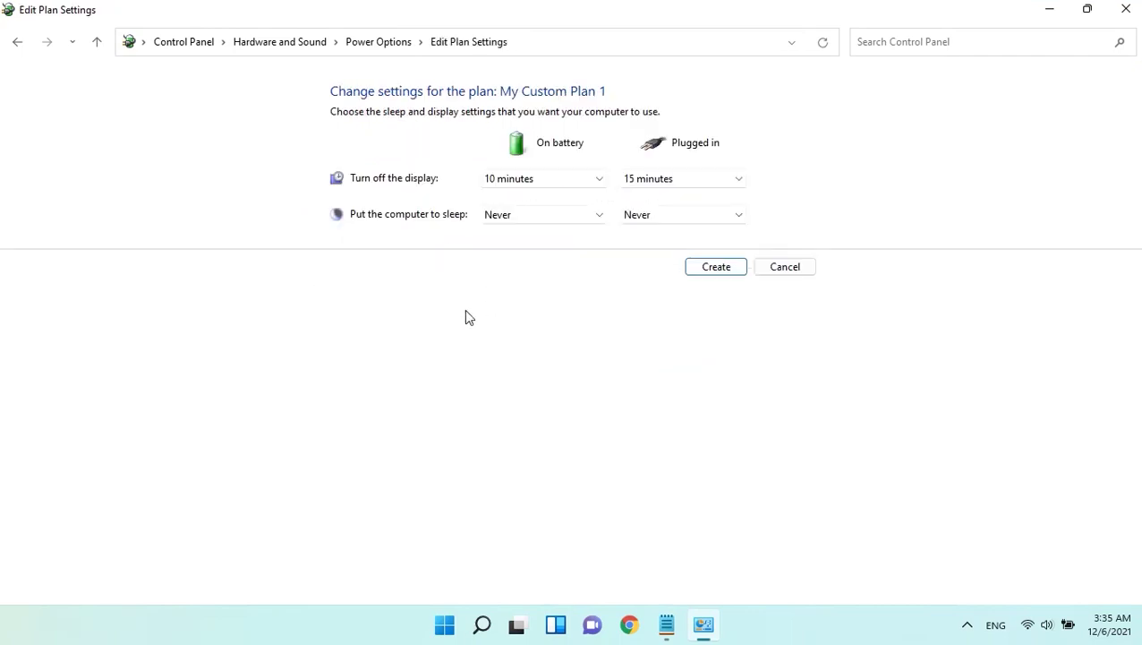
{"action": "left_click", "coordinate": [784, 266]}
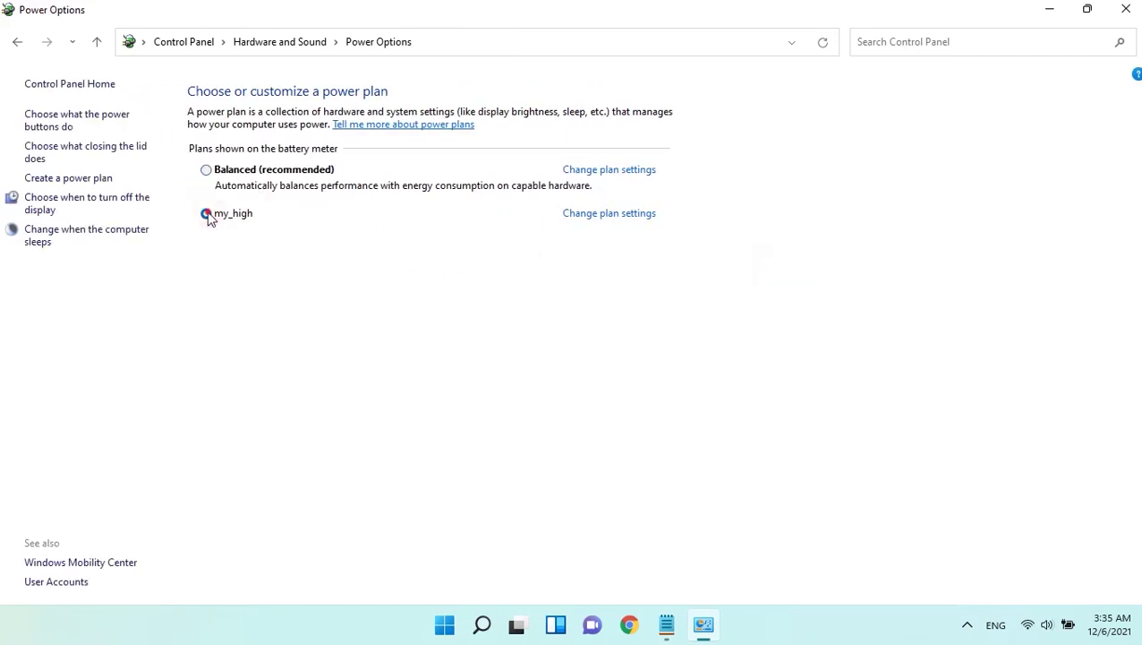
Step: Open the advanced power settings of the my_high plan and expand Processor power management
{"action": "left_click", "coordinate": [588, 218]}
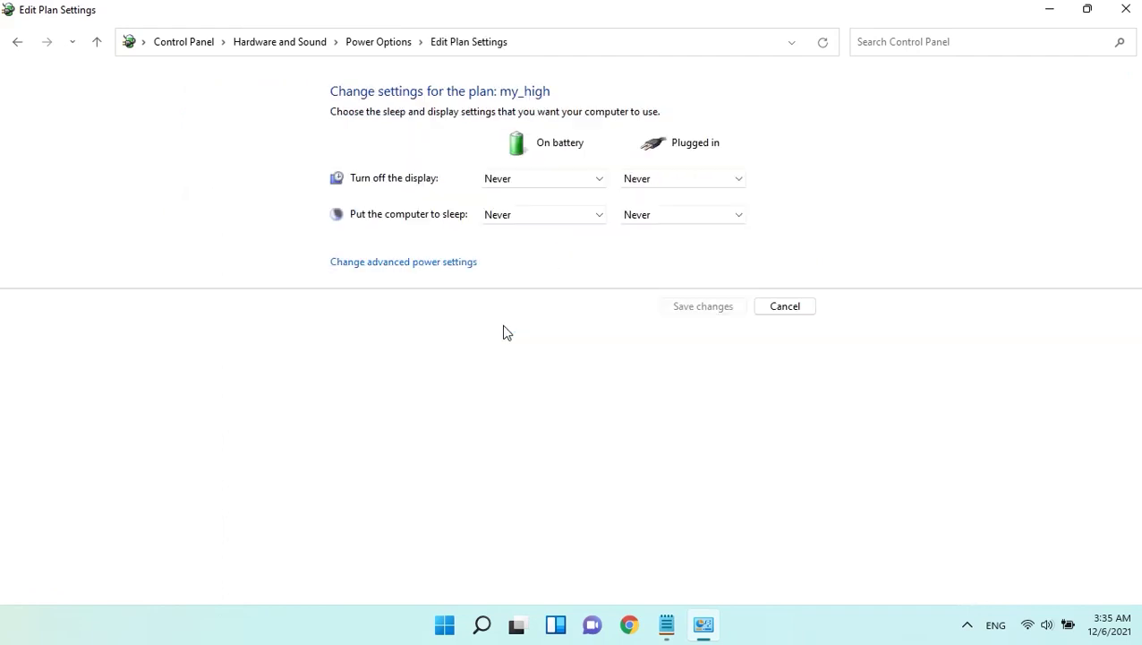
{"action": "left_click", "coordinate": [436, 266]}
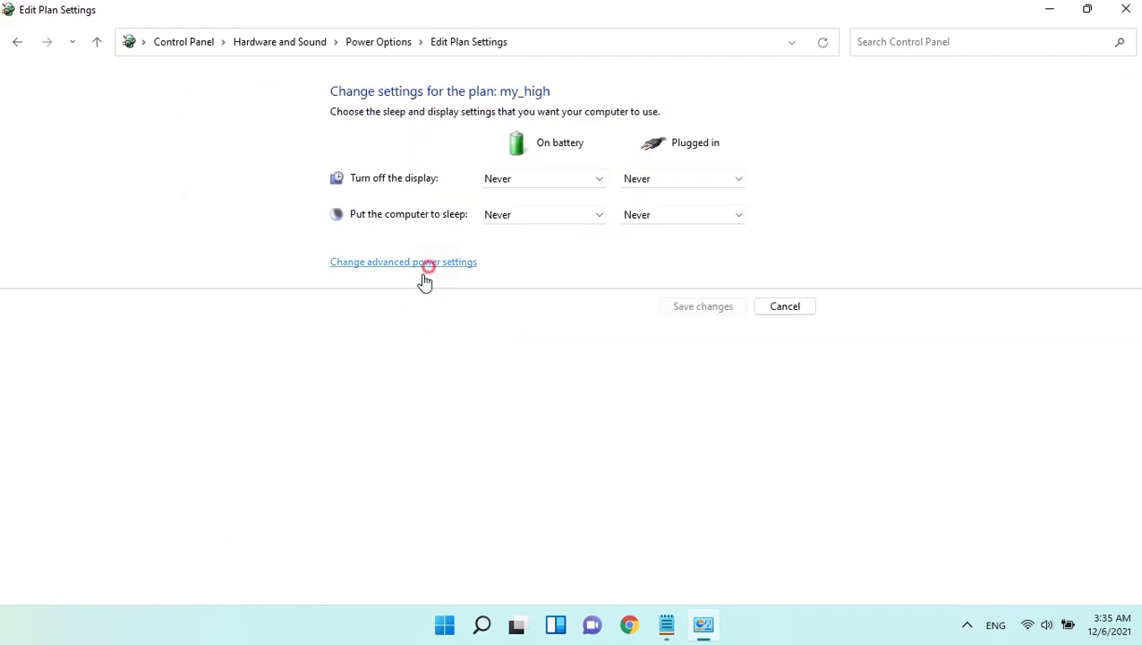
{"action": "scroll", "coordinate": [328, 345], "scroll_direction": "down", "scroll_amount": 3}
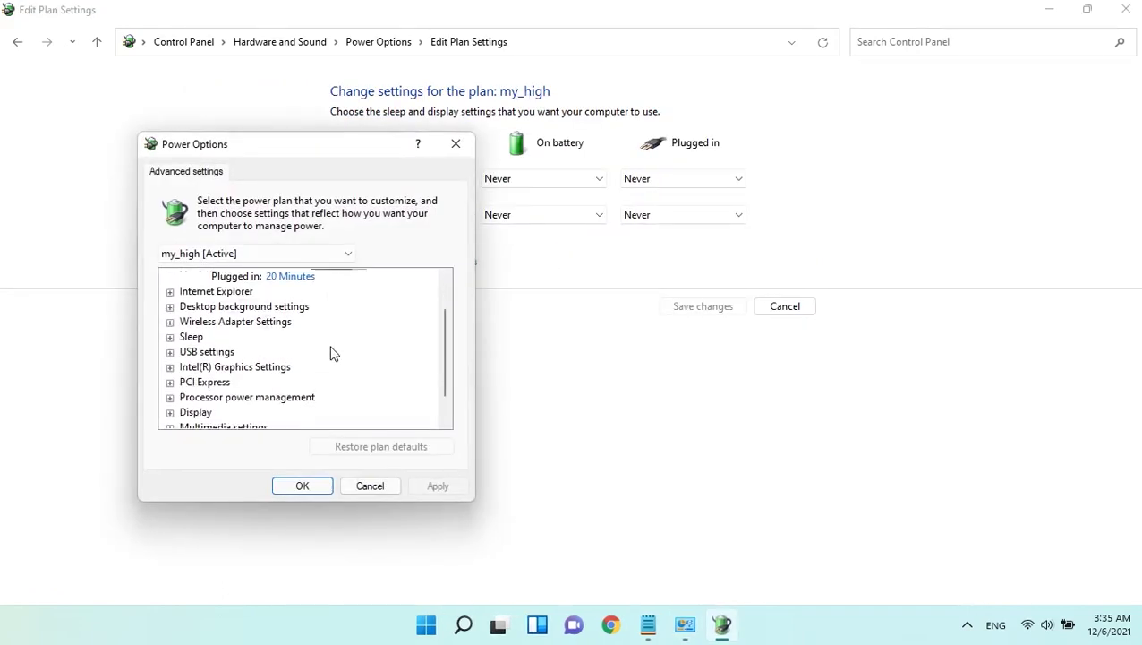
{"action": "left_click", "coordinate": [171, 367]}
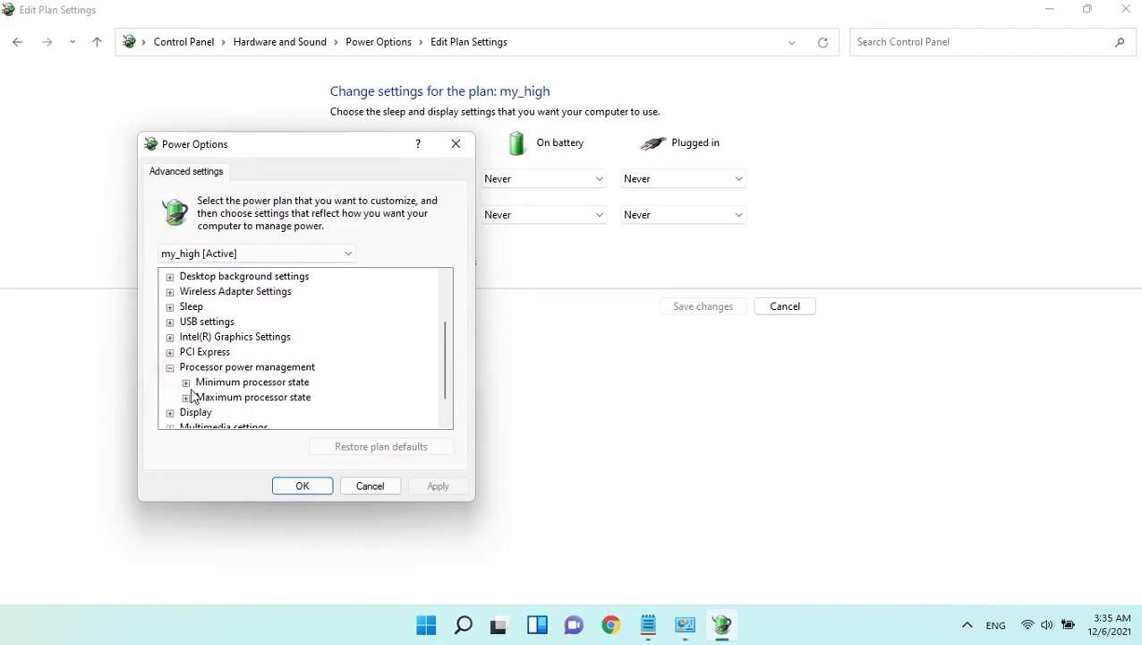
Step: Set the minimum processor state on battery to 100% and check the other minimum and maximum processor state values
{"action": "left_click", "coordinate": [185, 396]}
{"action": "left_click", "coordinate": [275, 396]}
{"action": "left_click", "coordinate": [273, 412]}
{"action": "left_click", "coordinate": [185, 367]}
{"action": "left_click", "coordinate": [271, 383]}
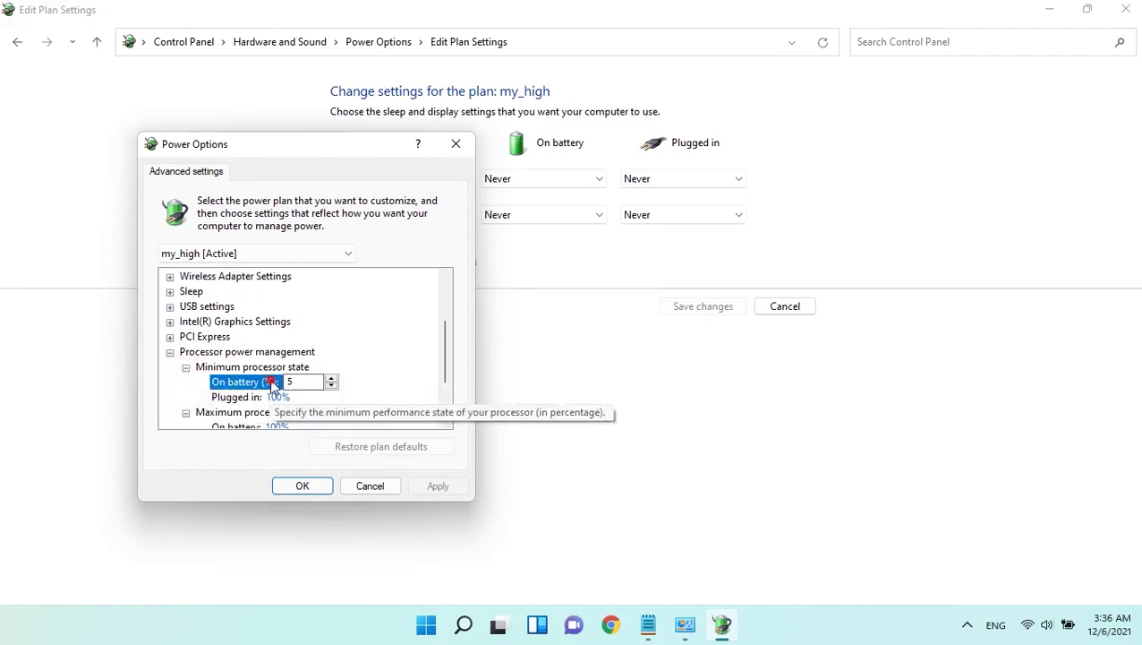
{"action": "type", "text": "100"}
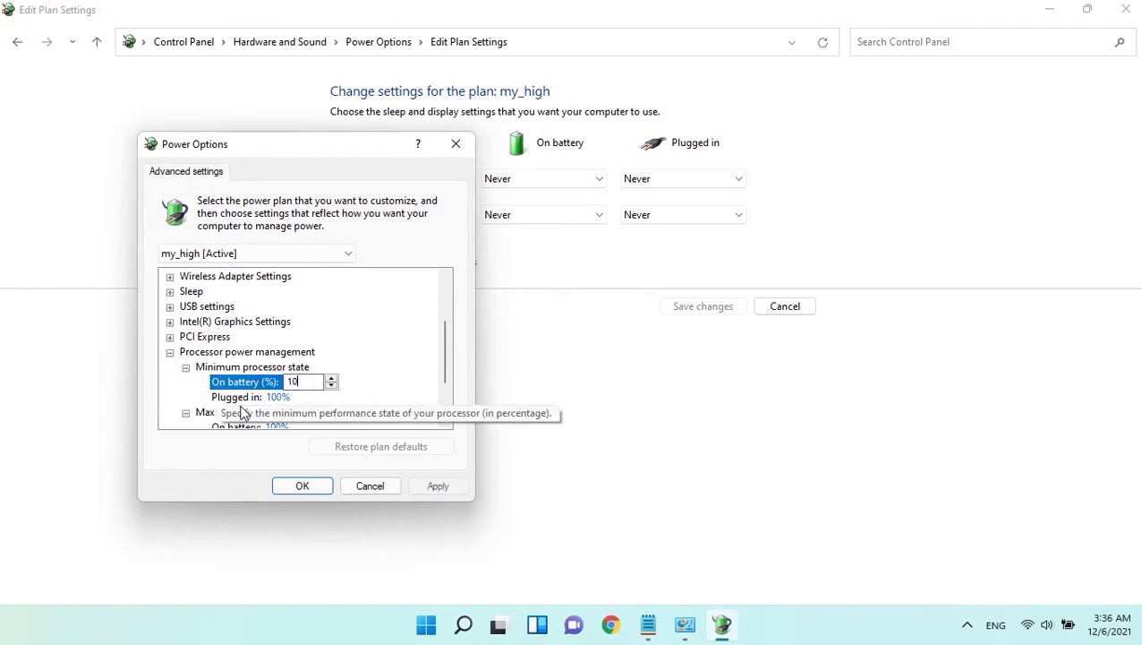
{"action": "left_click", "coordinate": [280, 399]}
{"action": "left_click", "coordinate": [255, 383]}
Step: Collapse the minimum and maximum processor state entries, then apply the advanced power settings and close the dialog
{"action": "scroll", "coordinate": [255, 395], "scroll_direction": "down", "scroll_amount": 2}
{"action": "left_click", "coordinate": [201, 382]}
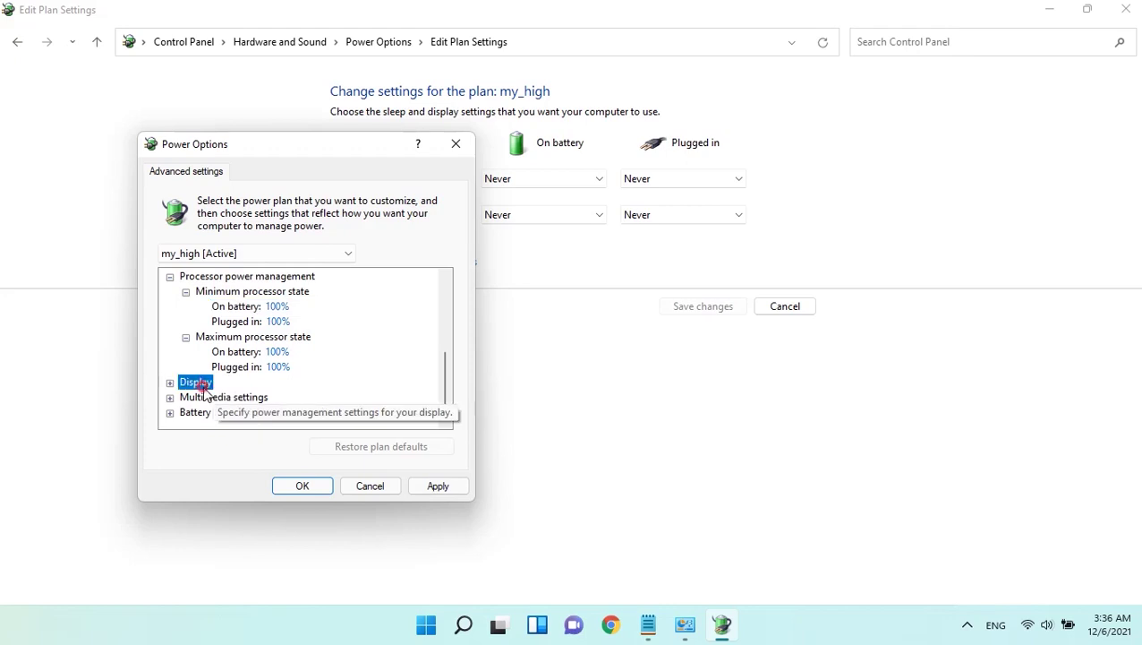
{"action": "scroll", "coordinate": [205, 339], "scroll_direction": "up", "scroll_amount": 1}
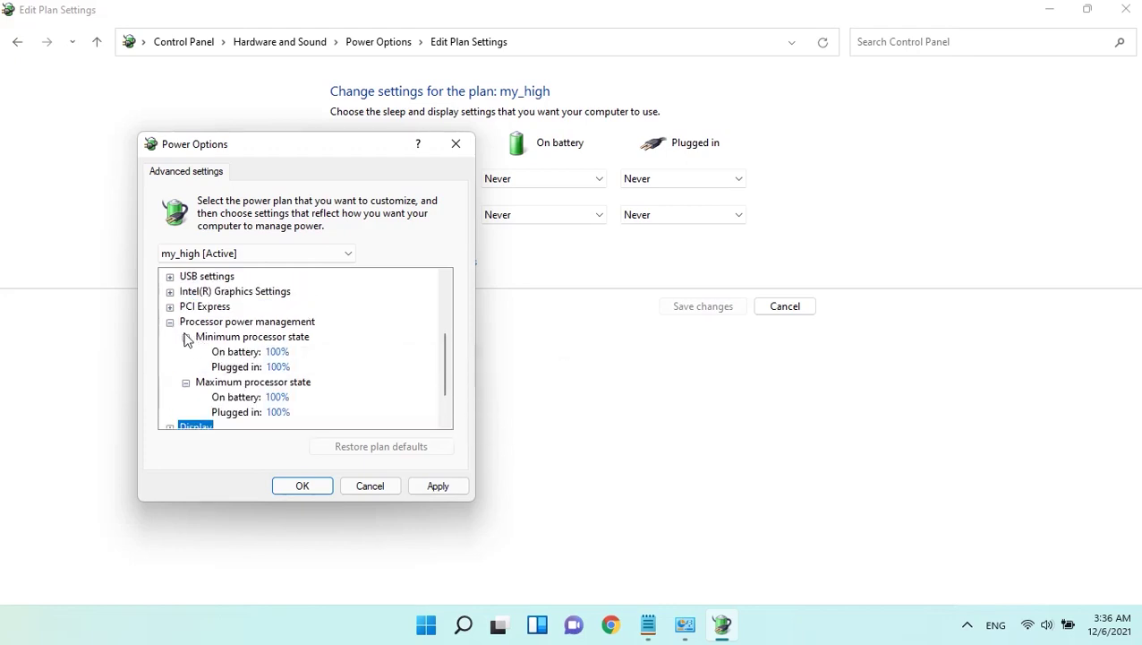
{"action": "left_click", "coordinate": [185, 337]}
{"action": "left_click", "coordinate": [186, 350]}
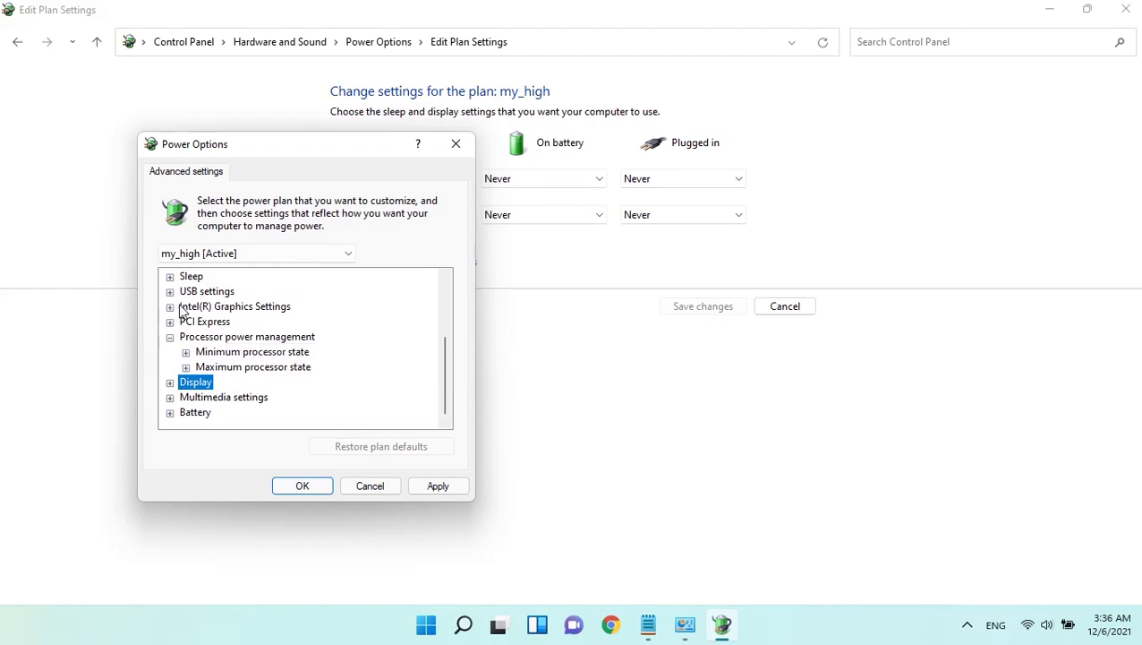
{"action": "left_click", "coordinate": [439, 486]}
{"action": "left_click", "coordinate": [318, 487]}
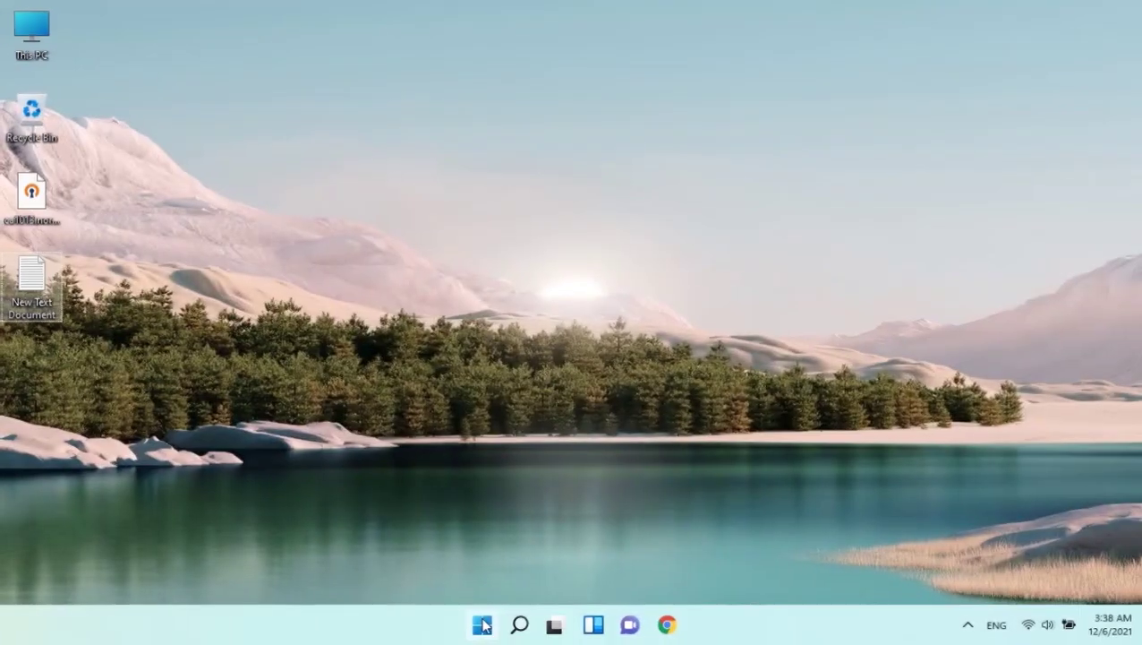
Step: Open the Apps & features page in Windows Settings
{"action": "left_click", "coordinate": [480, 624]}
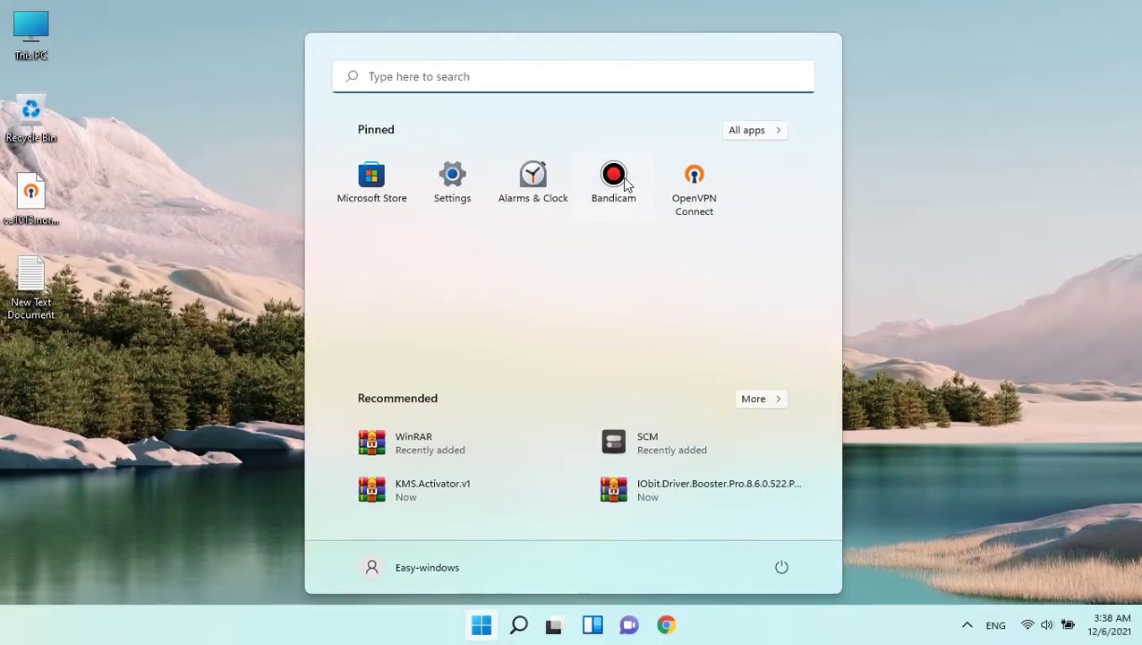
{"action": "left_click", "coordinate": [443, 219]}
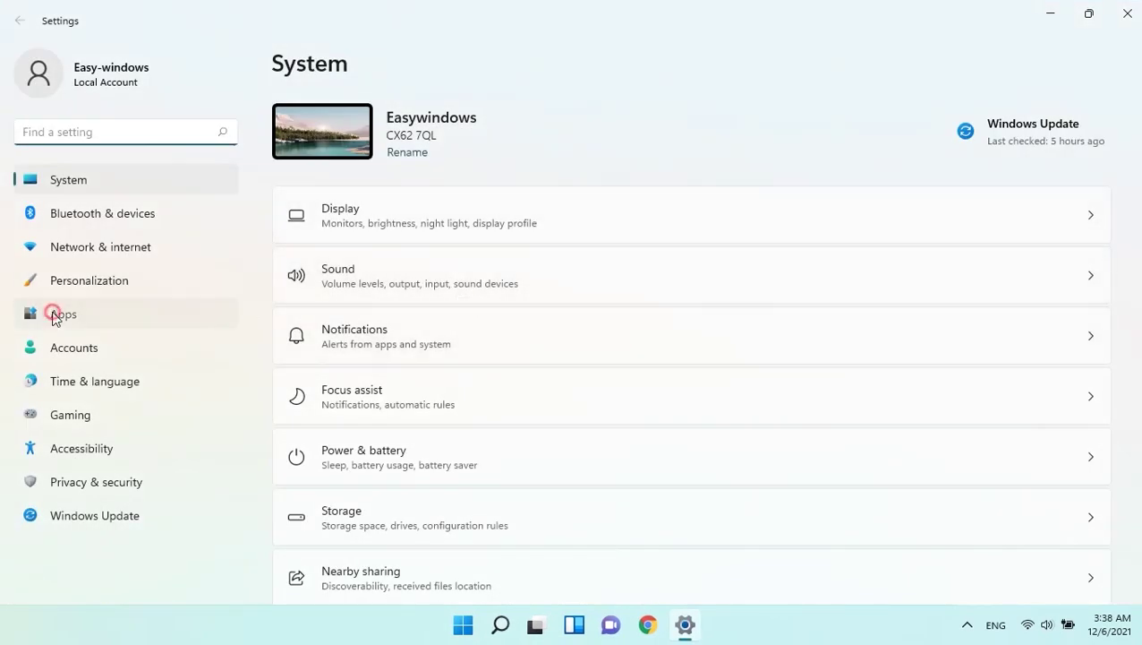
{"action": "left_click", "coordinate": [55, 314]}
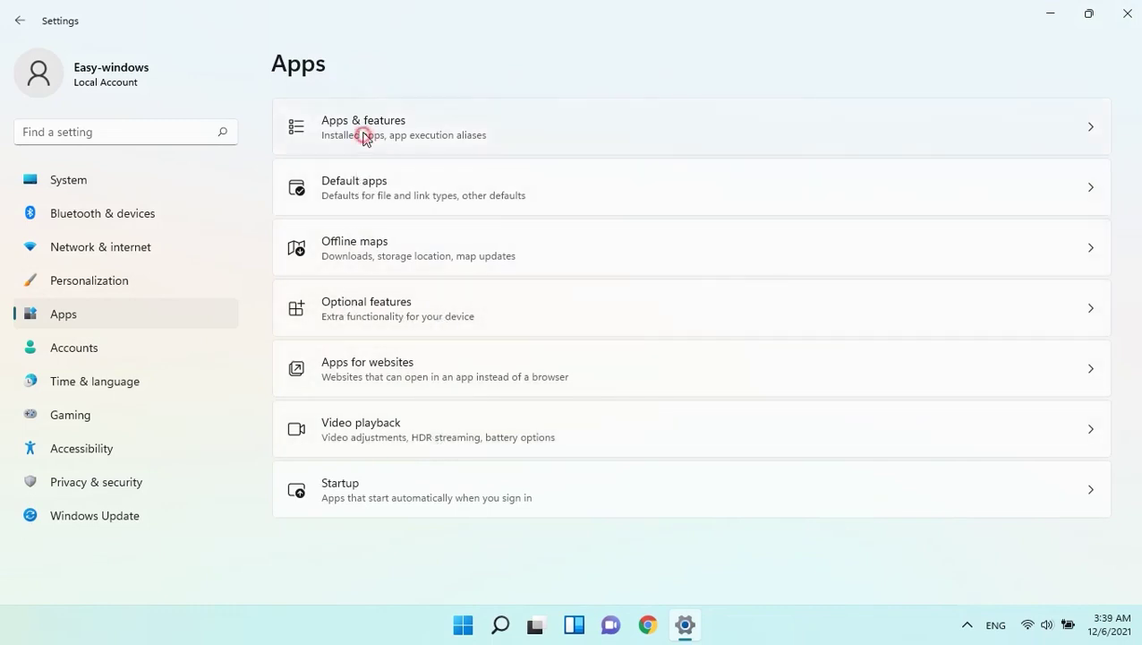
{"action": "left_click", "coordinate": [399, 130]}
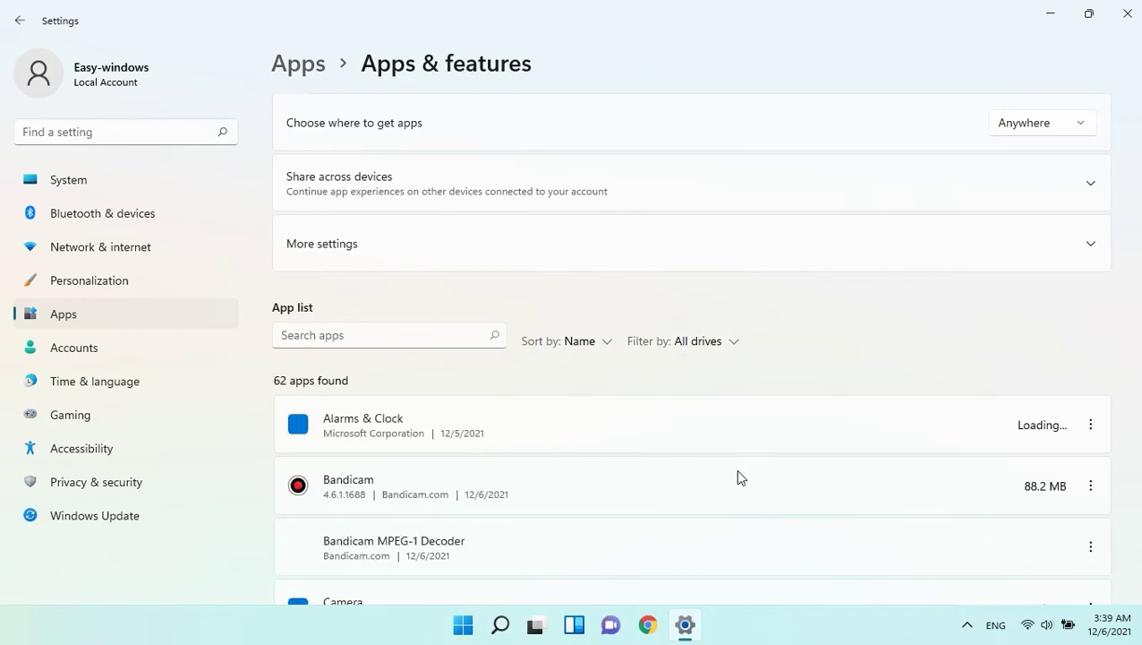
Step: Set the background apps permission of Alarms & Clock to Never in its advanced options and close Settings
{"action": "scroll", "coordinate": [652, 487], "scroll_direction": "down", "scroll_amount": 3}
{"action": "left_click", "coordinate": [1083, 192]}
{"action": "left_click", "coordinate": [901, 236]}
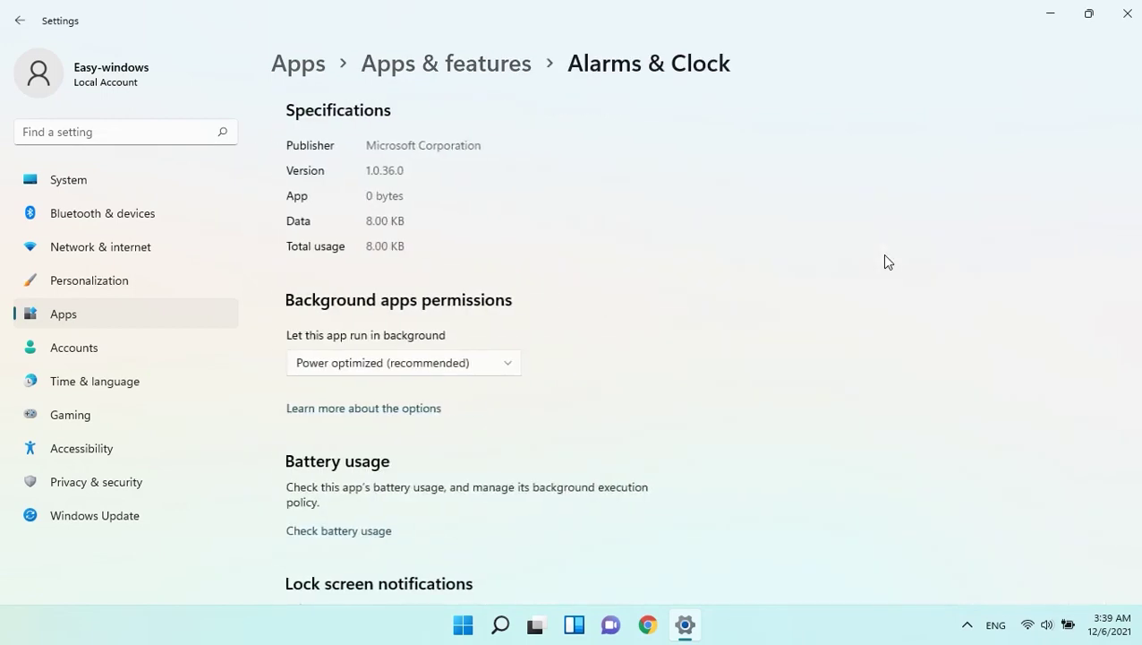
{"action": "left_click", "coordinate": [378, 367]}
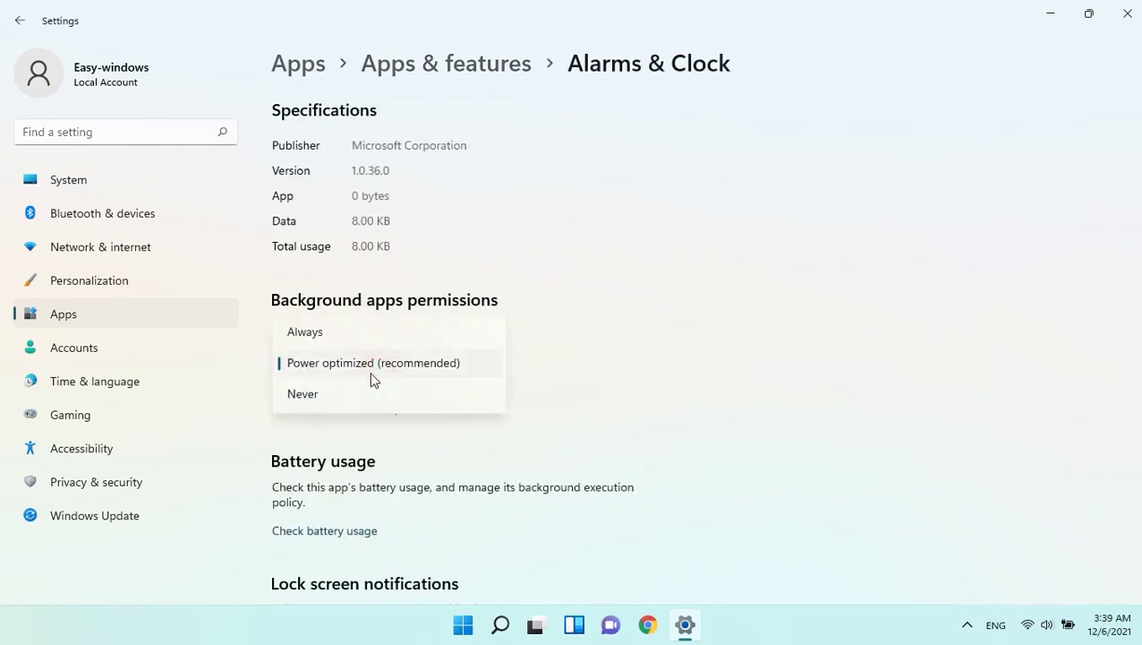
{"action": "left_click", "coordinate": [303, 395]}
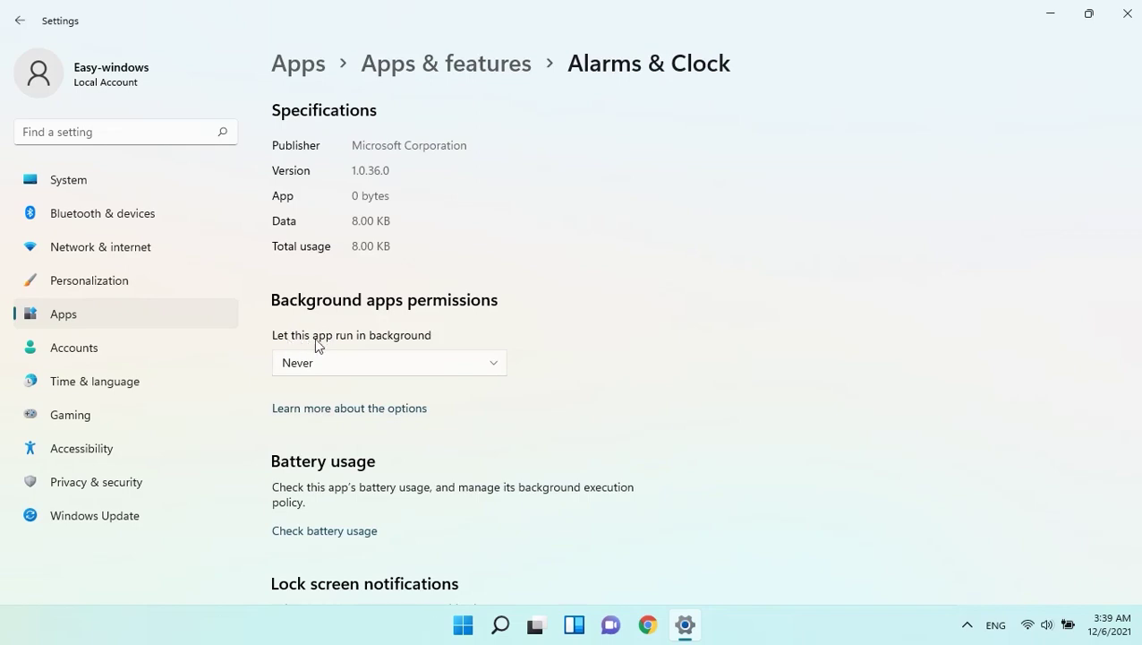
{"action": "scroll", "coordinate": [514, 444], "scroll_direction": "down", "scroll_amount": 5}
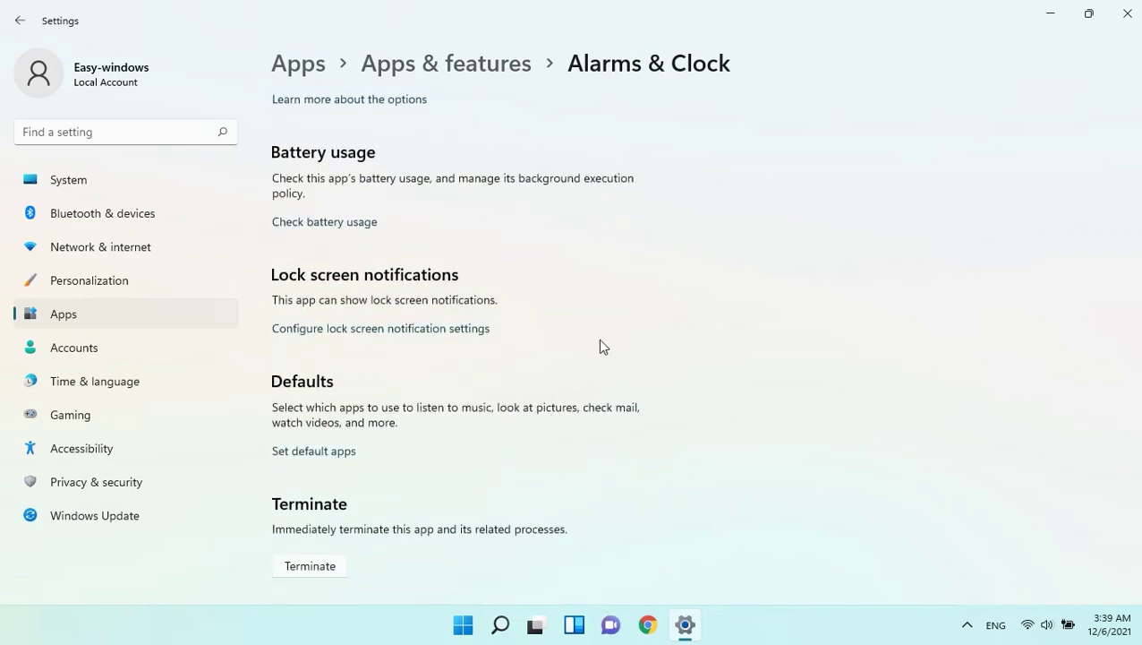
{"action": "left_click", "coordinate": [1131, 14]}
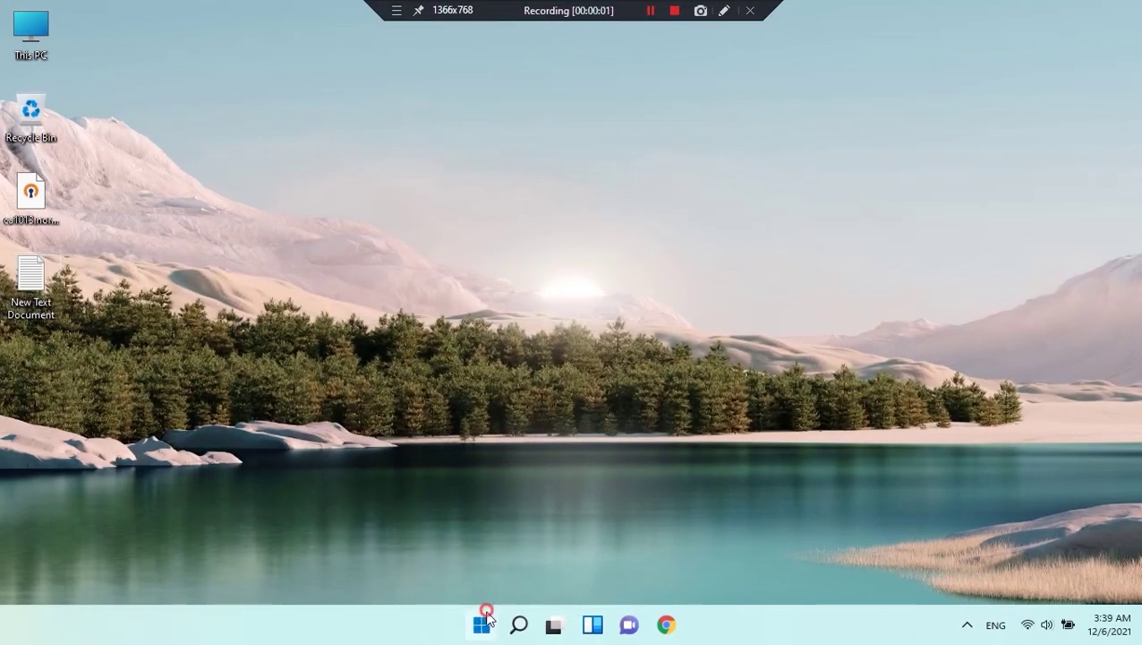
Step: Search for Device Manager with "de", open it and maximize its window
{"action": "left_click", "coordinate": [482, 624]}
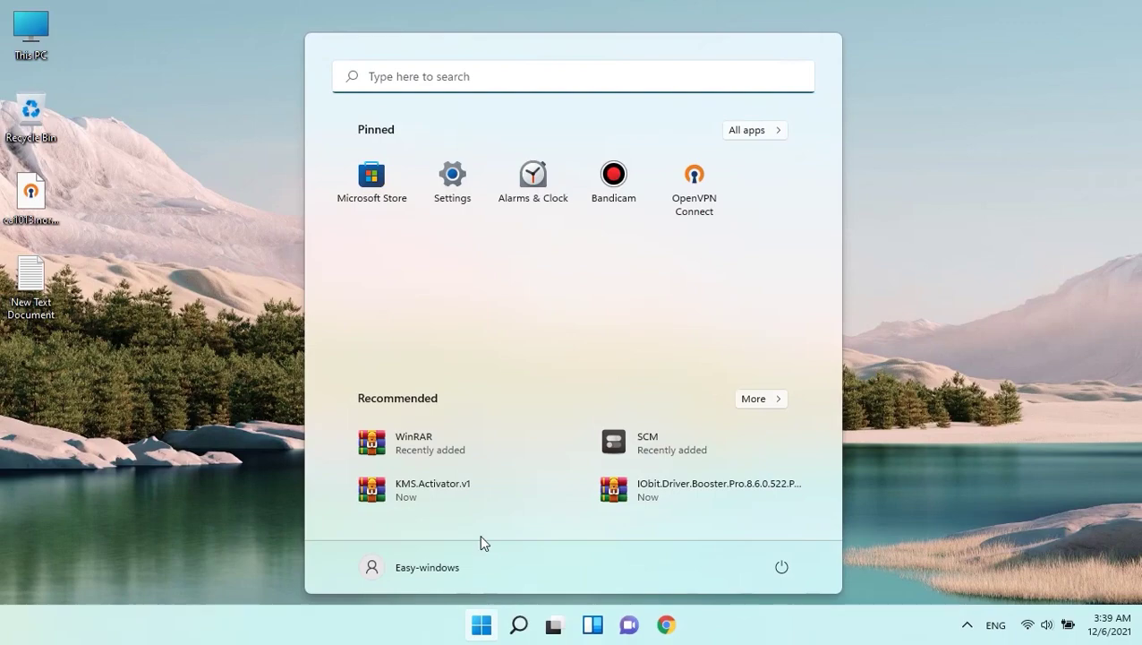
{"action": "type", "text": "de"}
{"action": "left_click", "coordinate": [388, 234]}
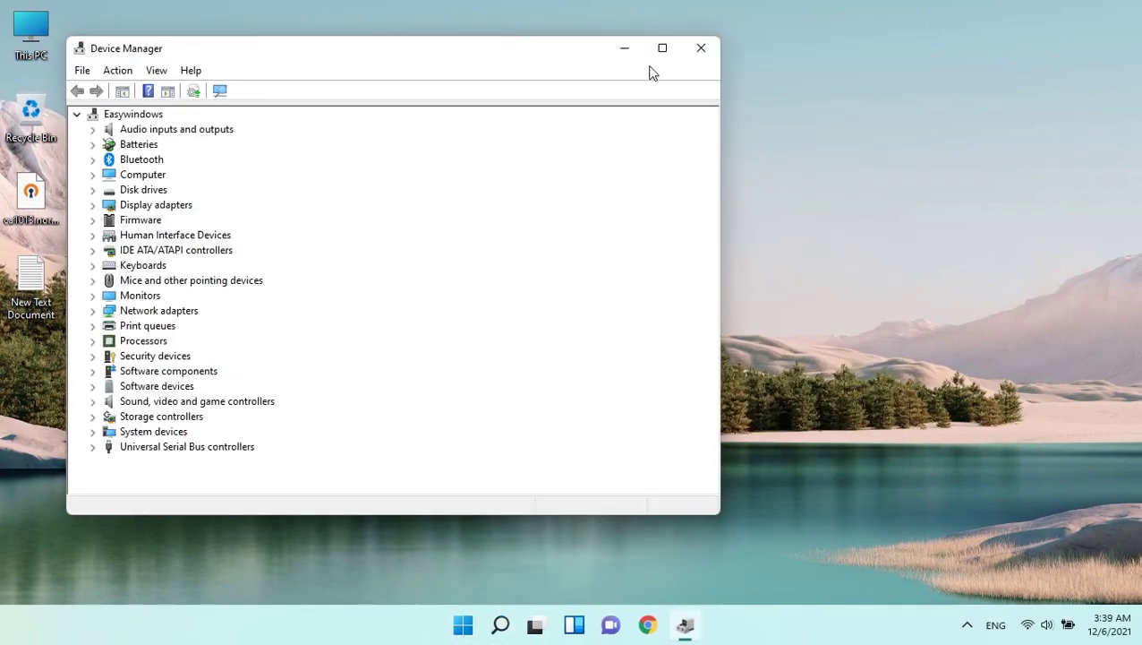
{"action": "left_click", "coordinate": [663, 49]}
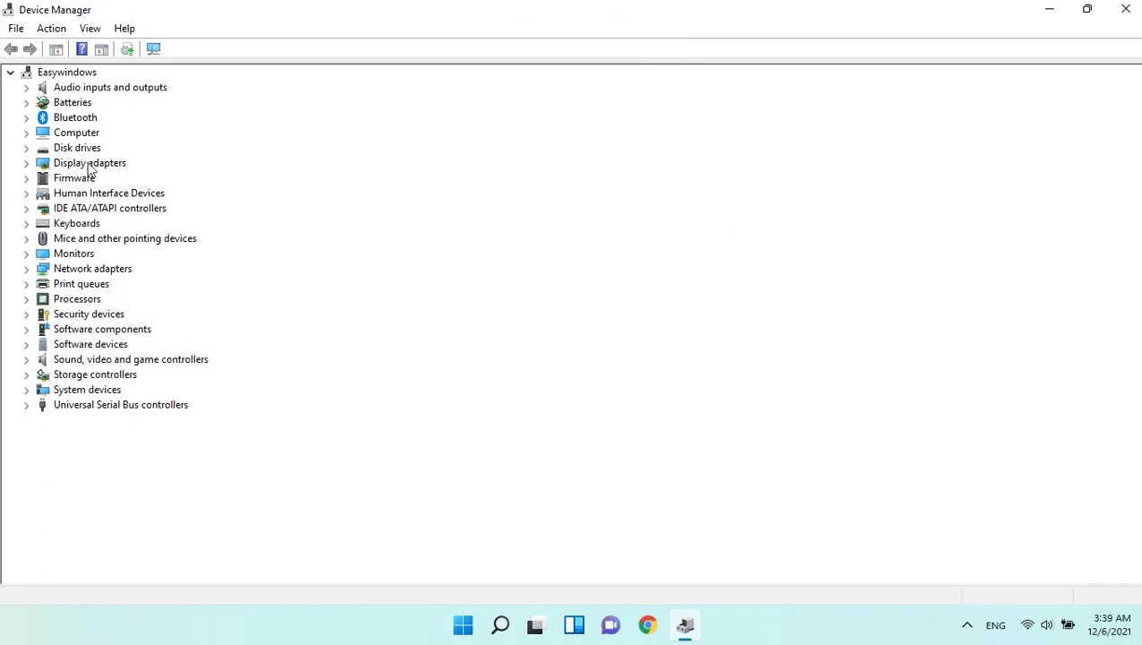
Step: Search automatically for an updated driver for the Intel(R) HD Graphics 620 display adapter and close the update wizard
{"action": "right_click", "coordinate": [92, 169]}
{"action": "left_click", "coordinate": [26, 193]}
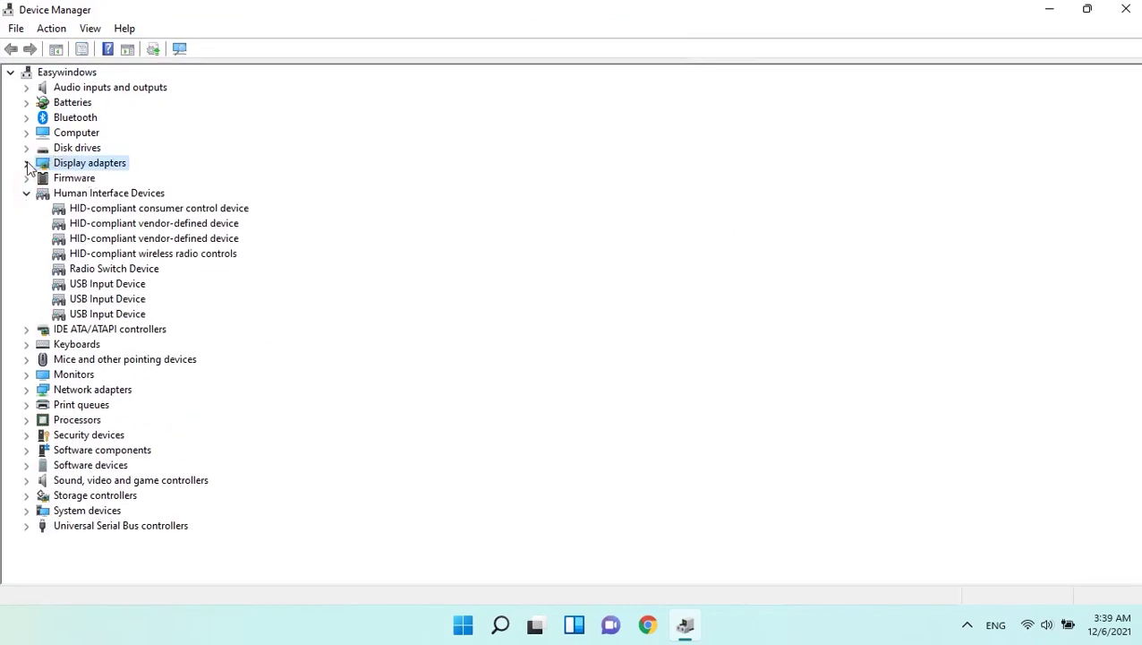
{"action": "left_click", "coordinate": [26, 163]}
{"action": "right_click", "coordinate": [116, 178]}
{"action": "left_click", "coordinate": [148, 189]}
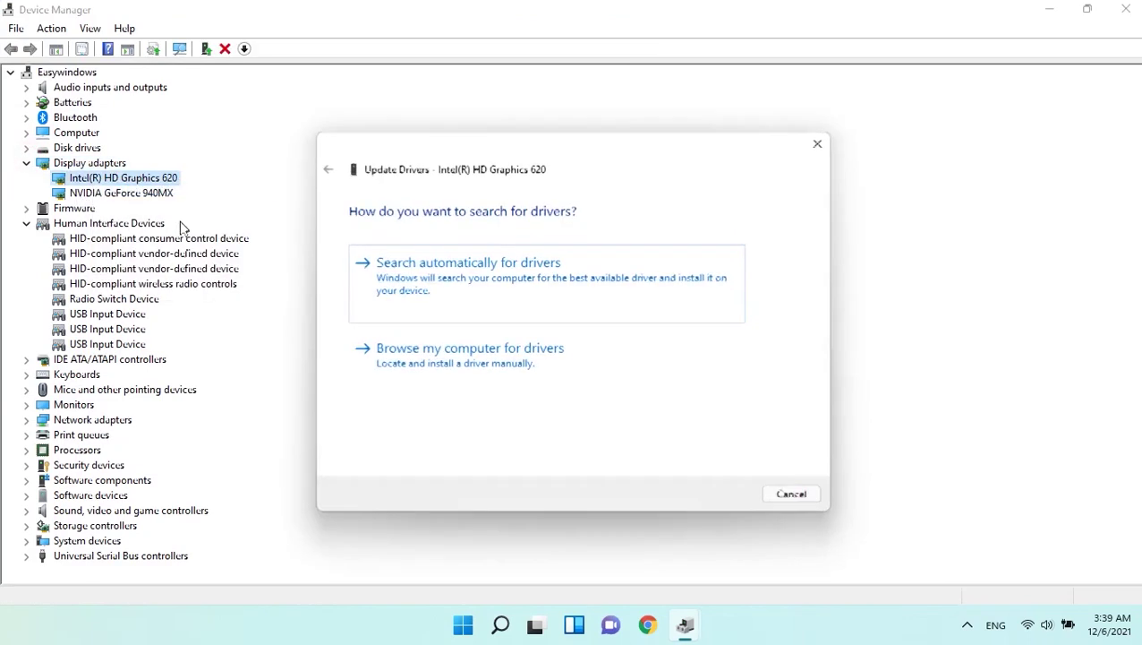
{"action": "left_click", "coordinate": [409, 294]}
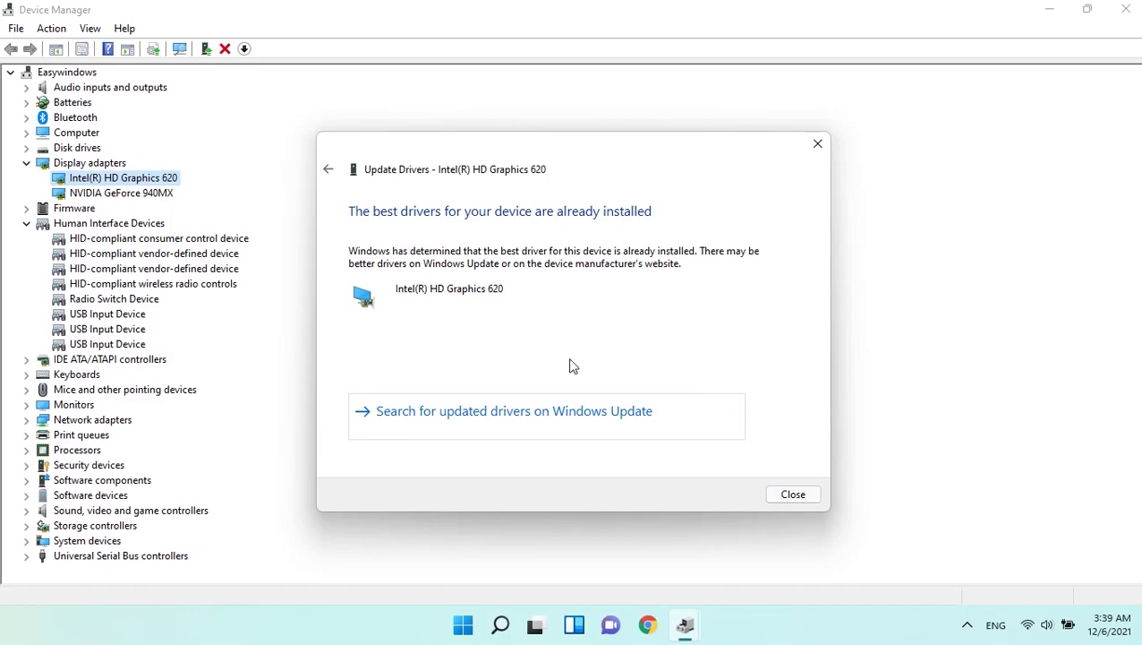
{"action": "left_click", "coordinate": [791, 496]}
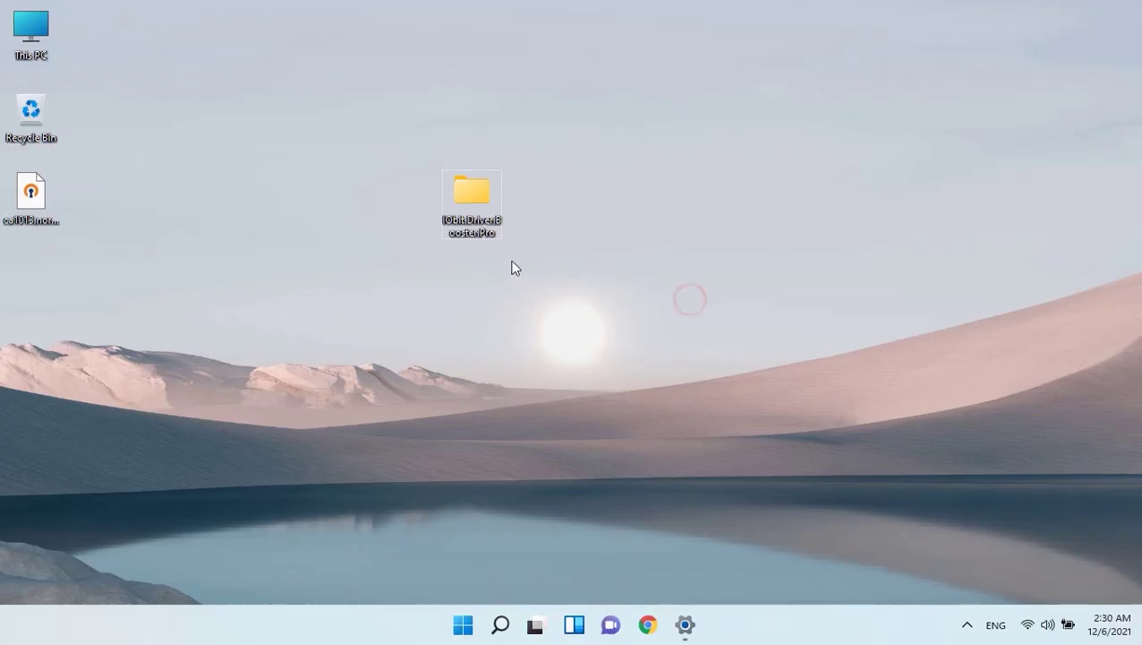
Step: Open the IObit.Driver.Booster.Pro folder on the desktop and run DriverBoosterPortable as administrator
{"action": "double_click", "coordinate": [490, 223]}
{"action": "left_click", "coordinate": [233, 205]}
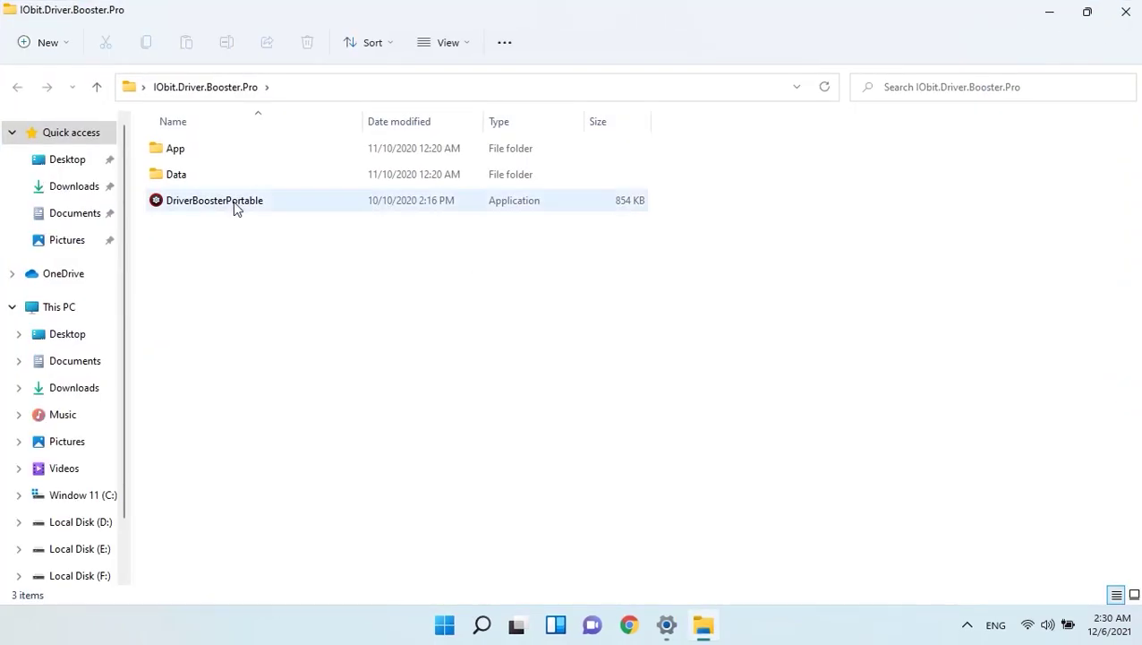
{"action": "right_click", "coordinate": [233, 205]}
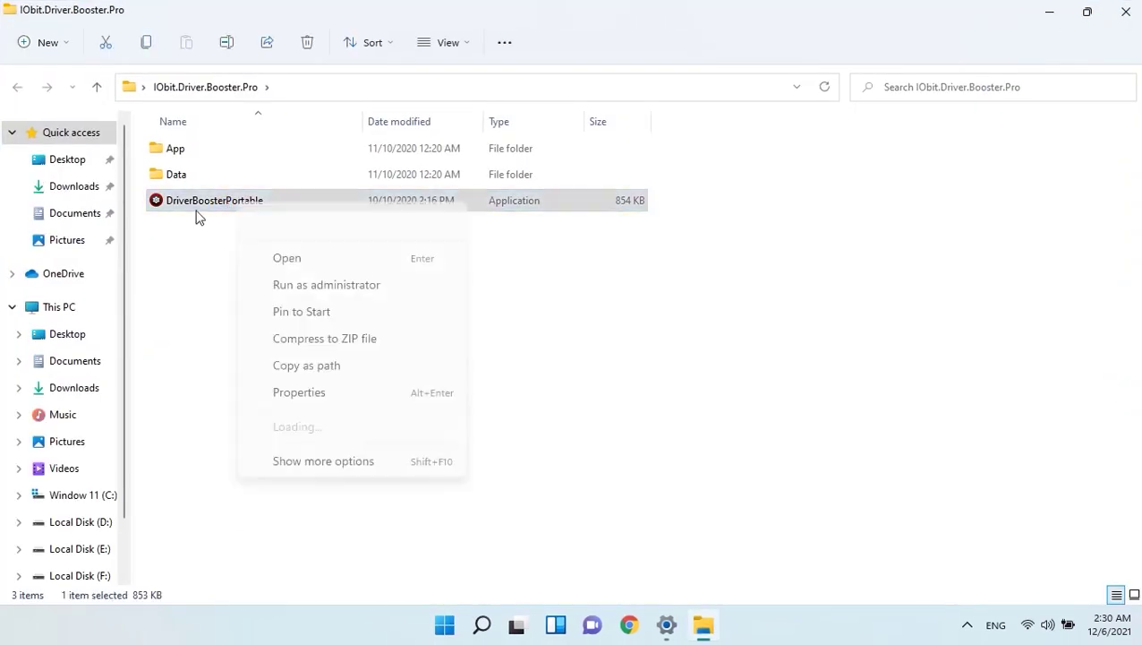
{"action": "left_click", "coordinate": [311, 283]}
{"action": "left_click", "coordinate": [303, 209]}
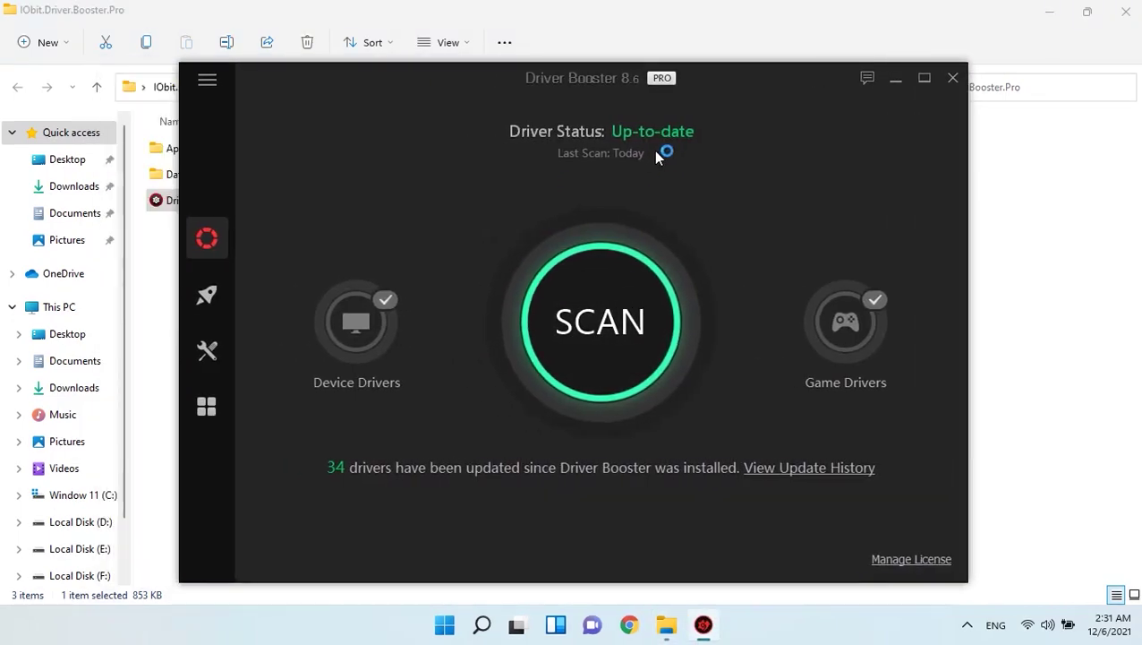
Step: Scan the computer's drivers with Driver Booster and review the list of outdated and up-to-date drivers
{"action": "left_click", "coordinate": [564, 336]}
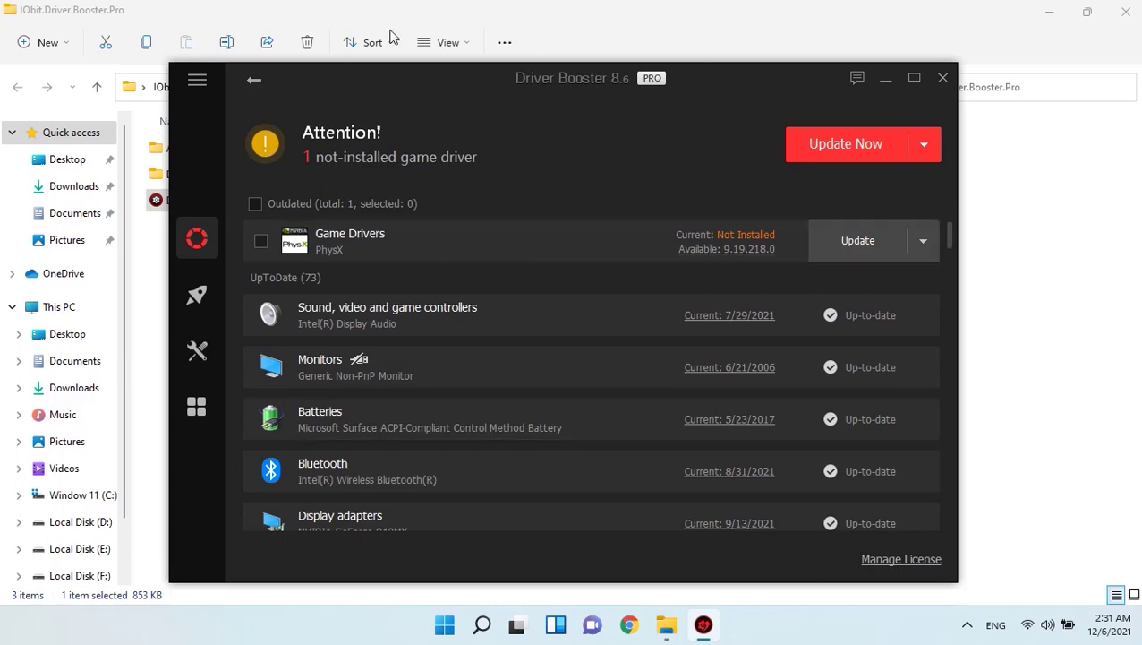
{"action": "scroll", "coordinate": [582, 295], "scroll_direction": "down", "scroll_amount": 5}
{"action": "scroll", "coordinate": [538, 305], "scroll_direction": "up", "scroll_amount": 5}
{"action": "scroll", "coordinate": [299, 237], "scroll_direction": "up", "scroll_amount": 1}
Step: Select all outdated drivers, including the PhysX game driver, start updating them and minimize the window
{"action": "left_click", "coordinate": [255, 203]}
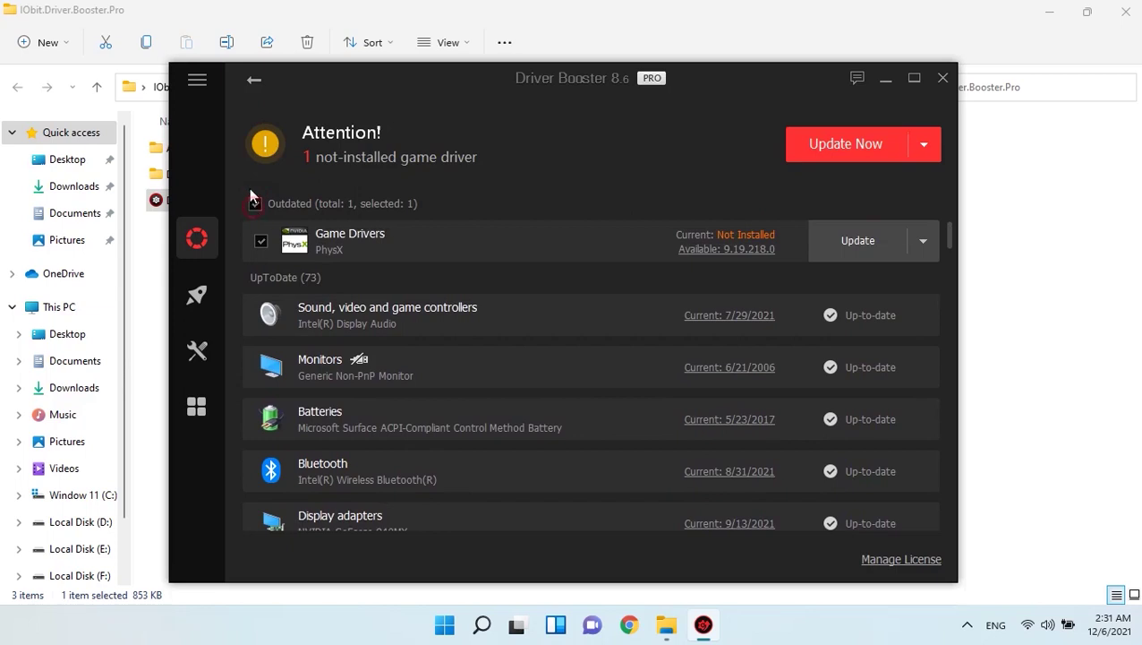
{"action": "left_click", "coordinate": [920, 144]}
{"action": "left_click", "coordinate": [865, 145]}
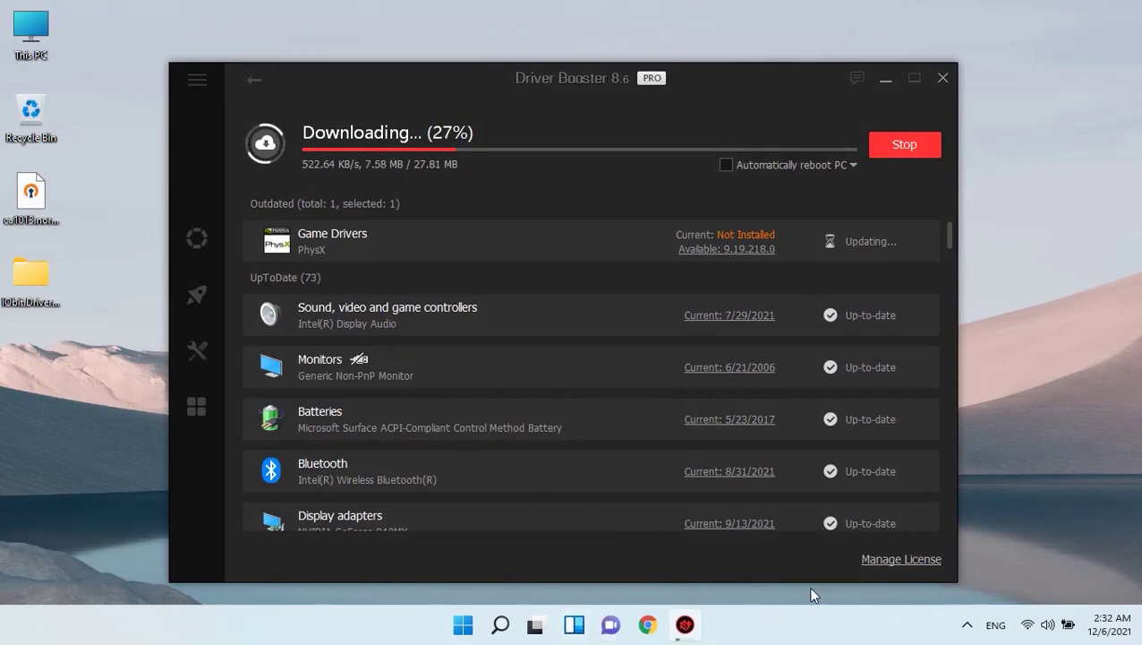
{"action": "left_click", "coordinate": [885, 78]}
{"action": "left_click", "coordinate": [574, 425]}
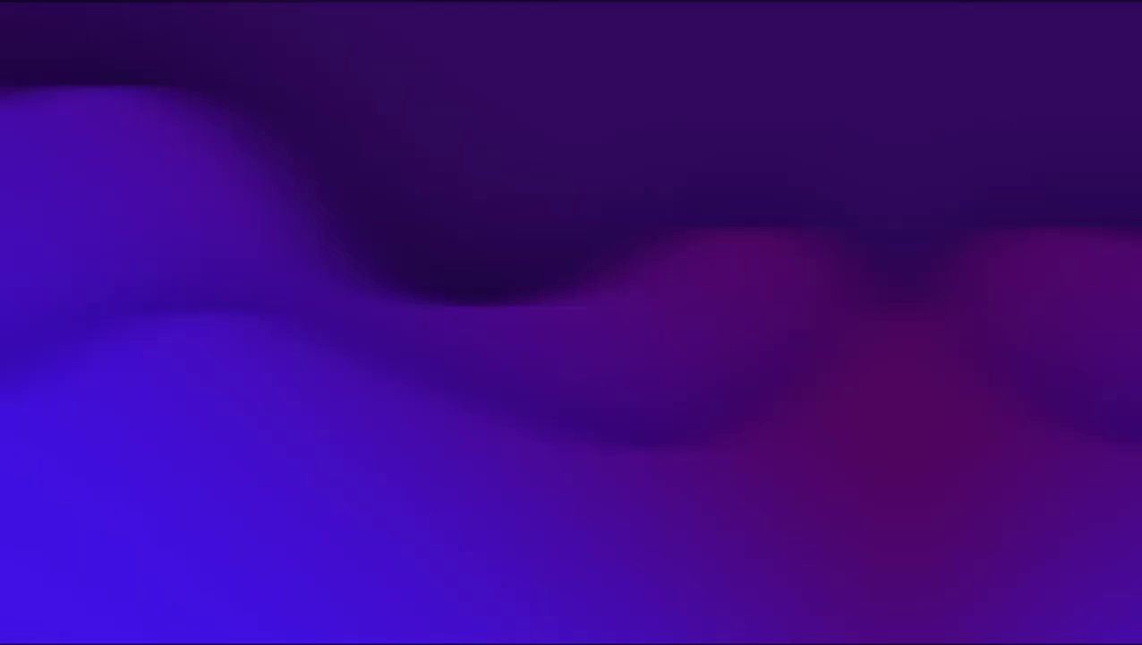